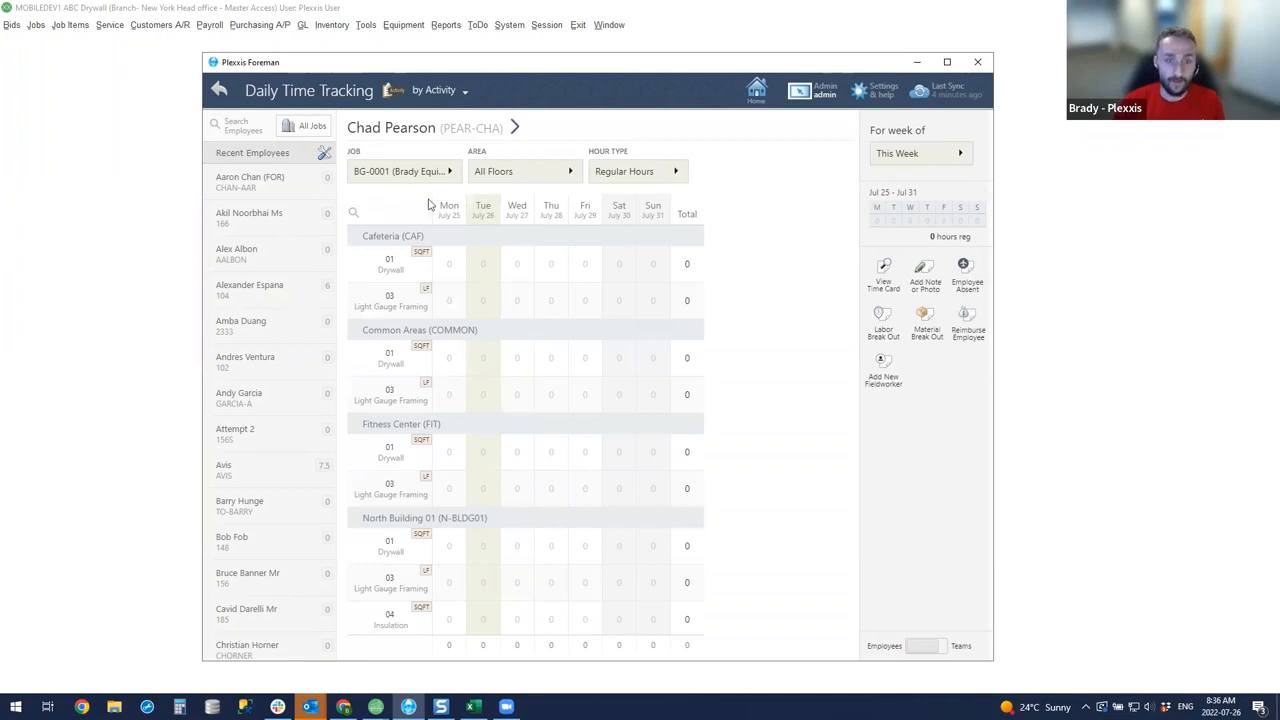
# Step: Switch Daily Time Tracking to the by Equipment view and select the fourth employee under Recent Employees
pyautogui.click(456, 94)
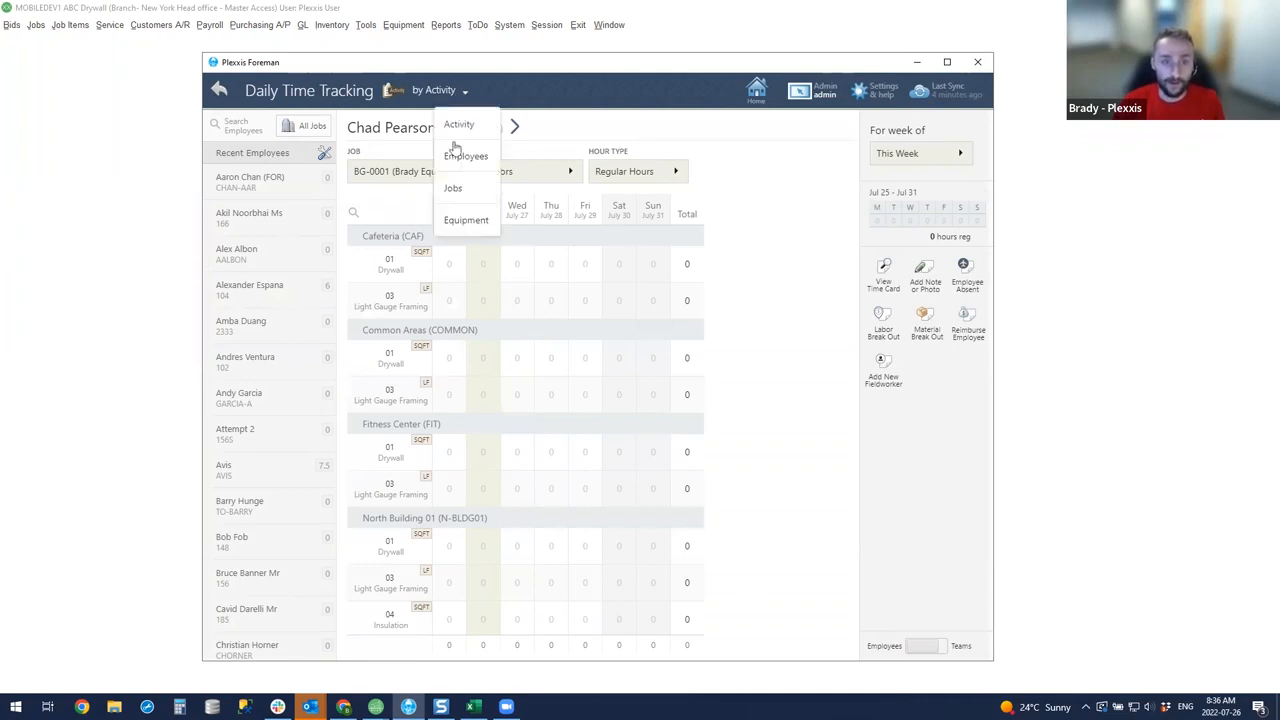
pyautogui.click(463, 221)
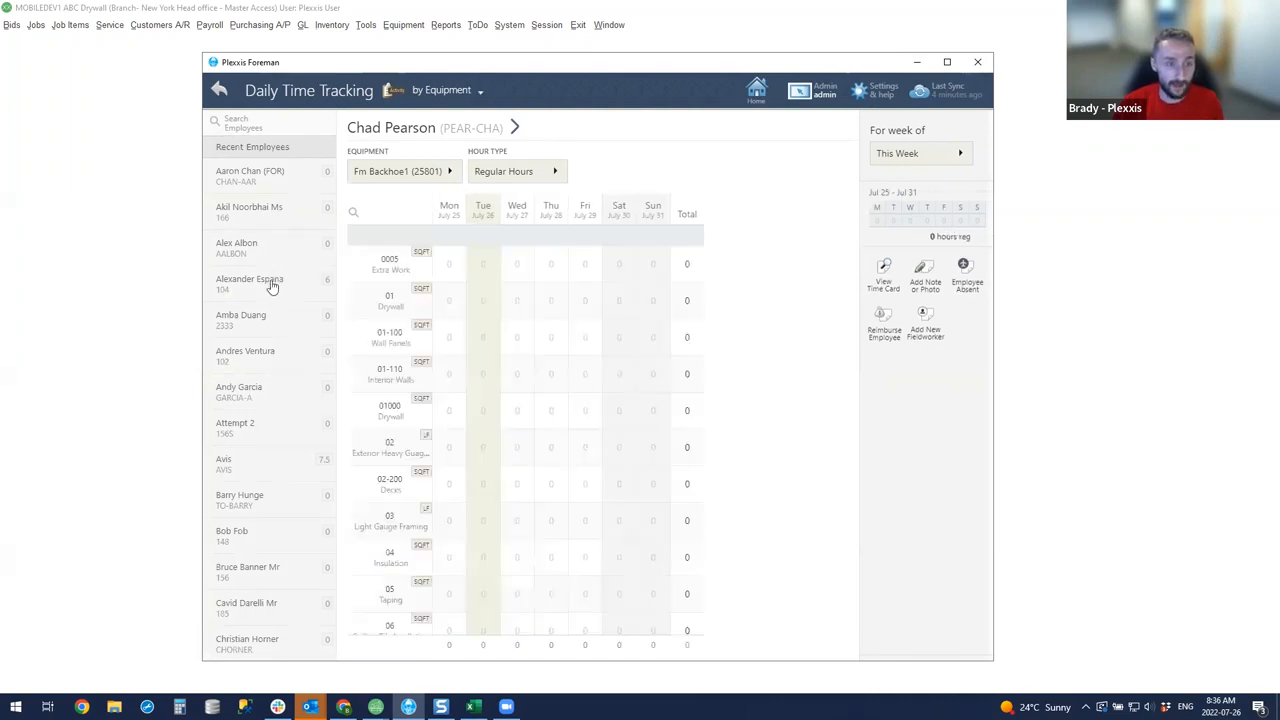
pyautogui.click(322, 297)
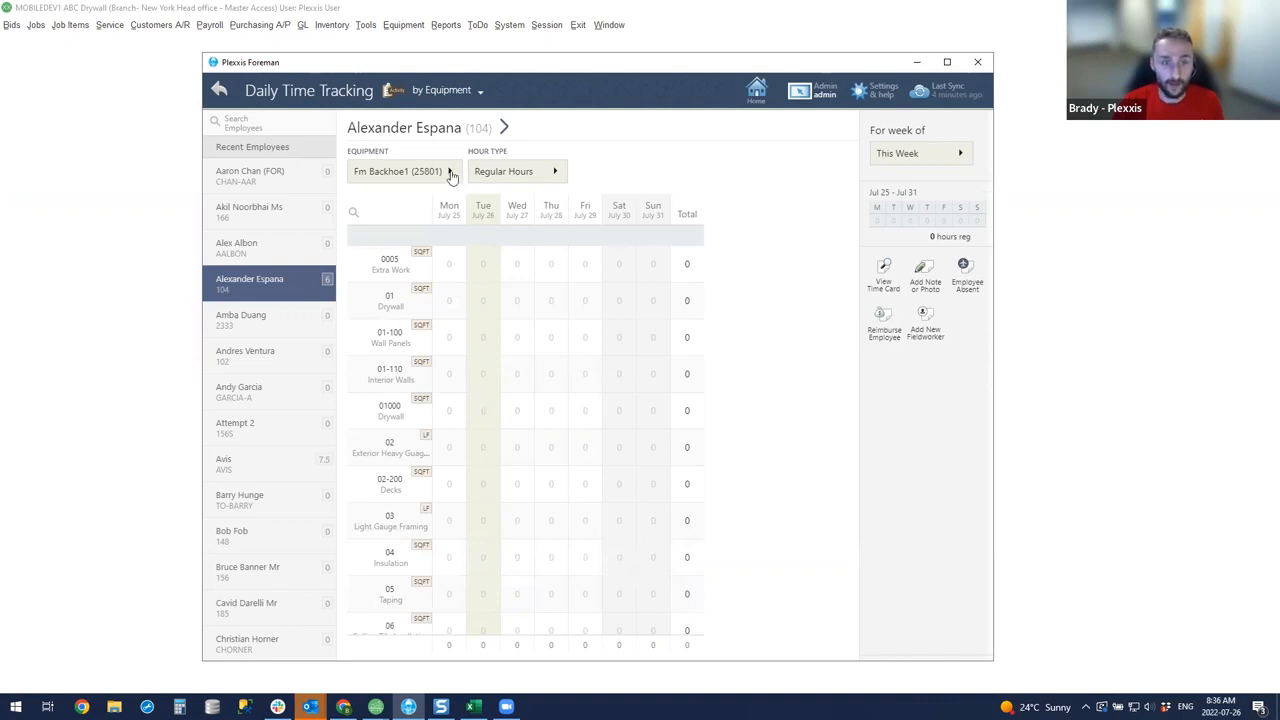
# Step: Review the equipment choices and the hour type options available for the selected employee's time entry
pyautogui.click(451, 173)
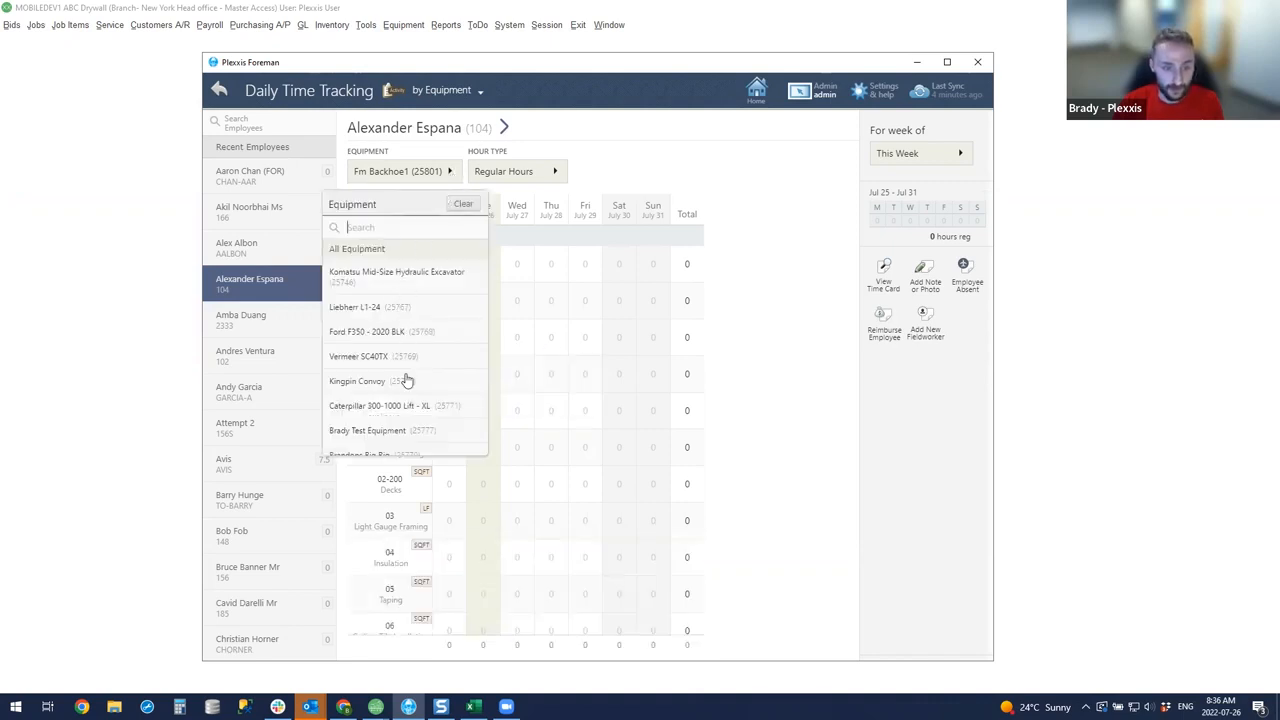
pyautogui.click(551, 321)
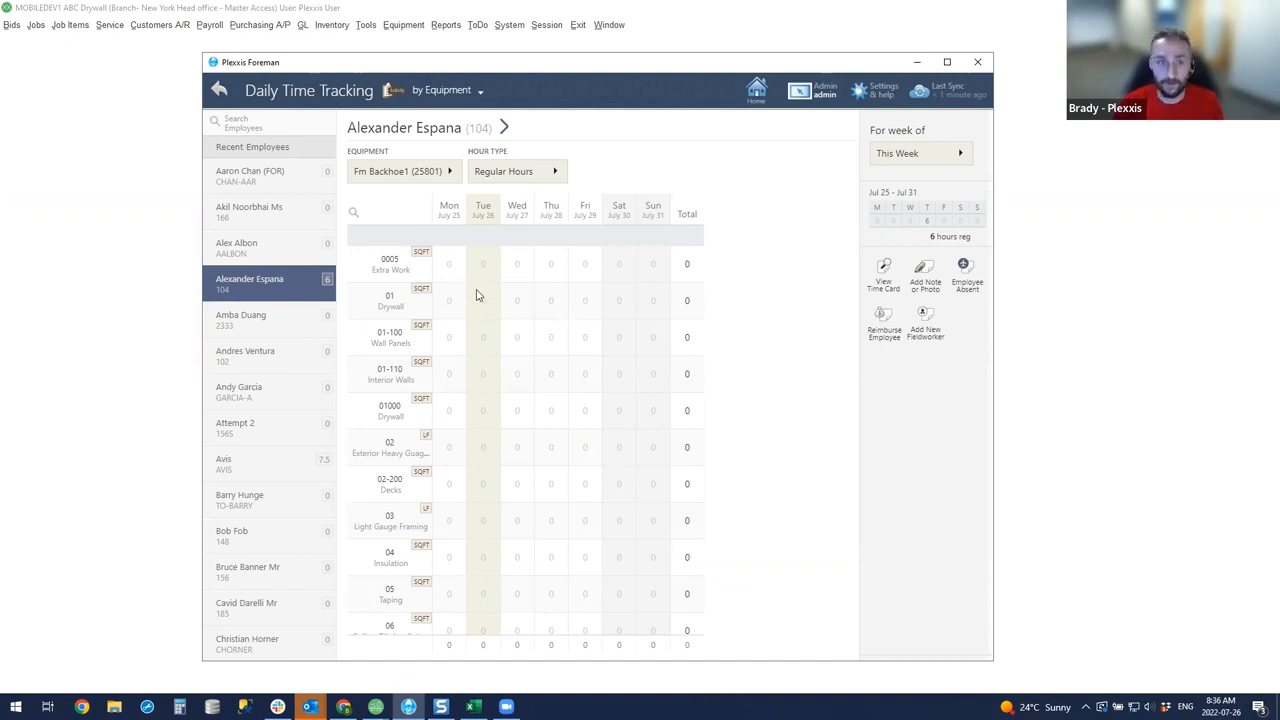
pyautogui.click(551, 173)
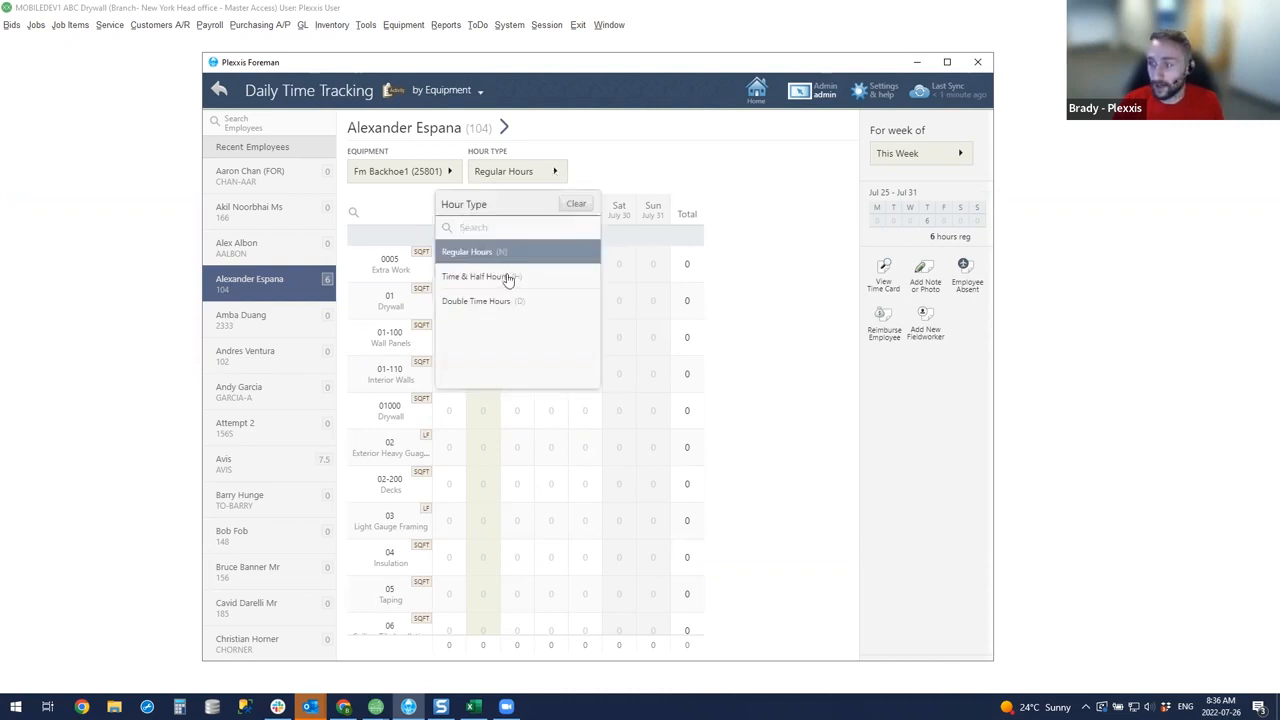
# Step: Switch to the main Plexxis application and display the 18-JUL-2022 ADMIN record in Labor Entry
pyautogui.hotkey('alt', 'Tab')
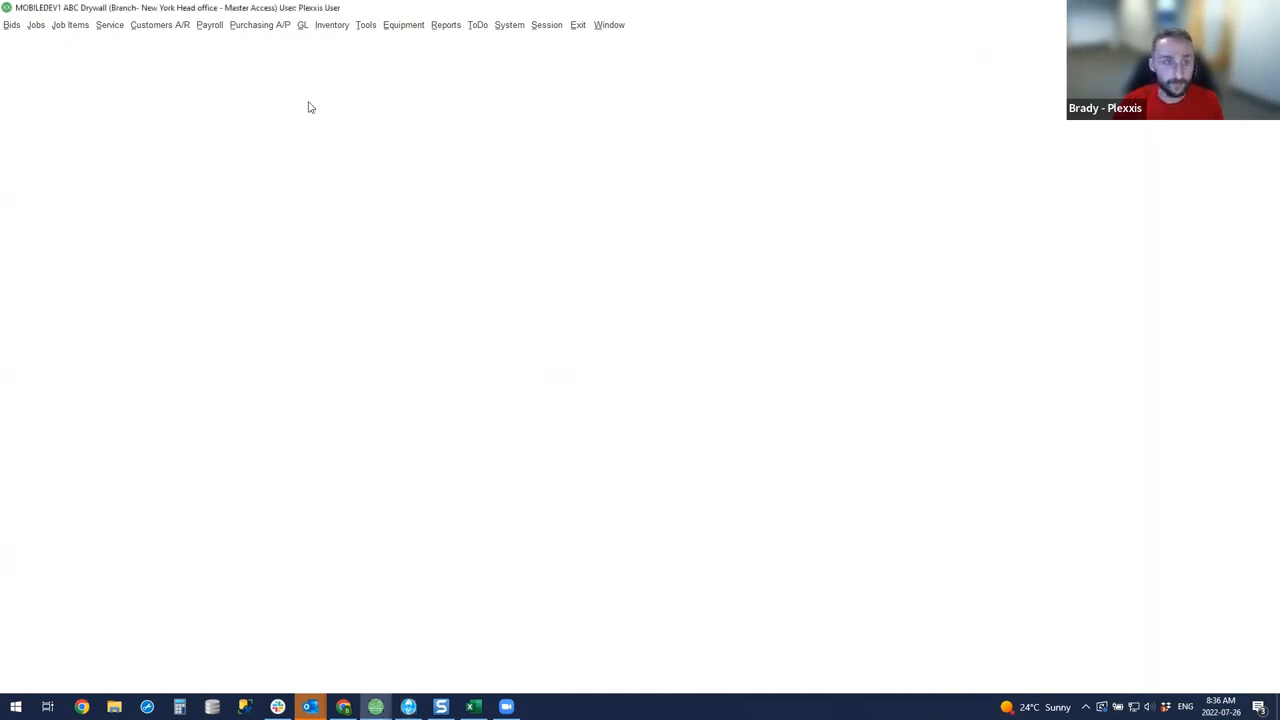
pyautogui.click(210, 25)
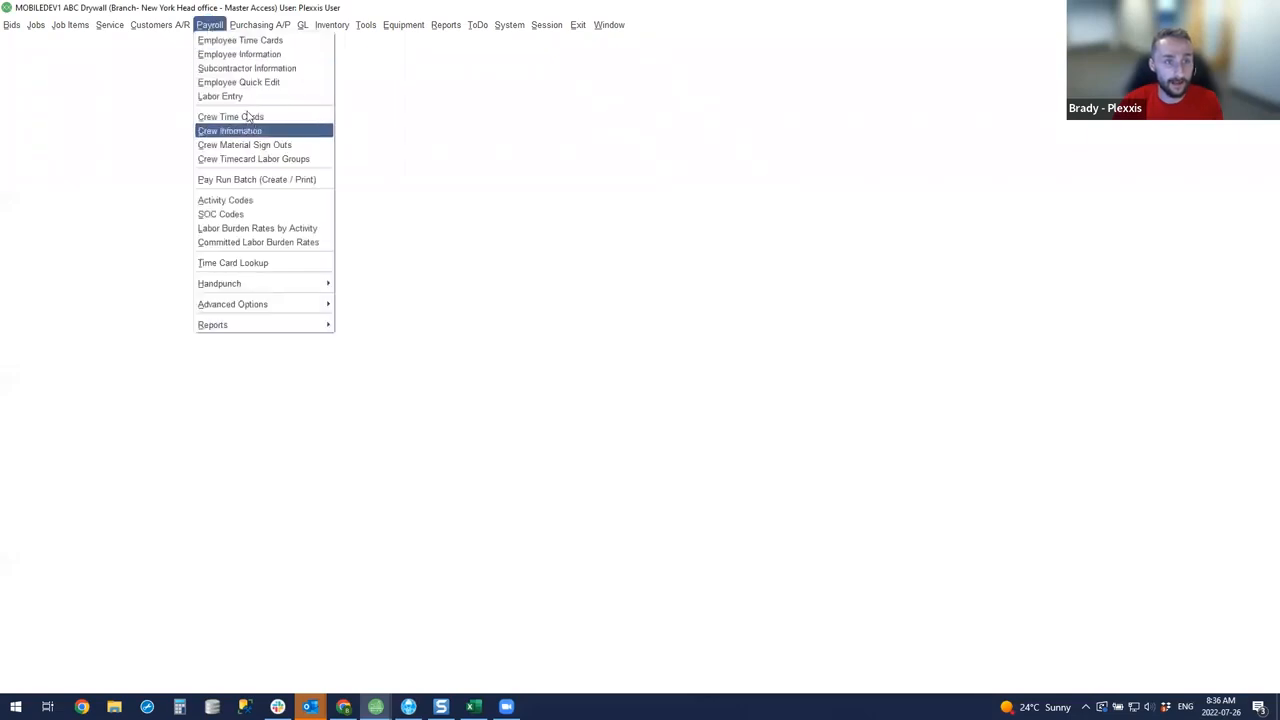
pyautogui.click(243, 92)
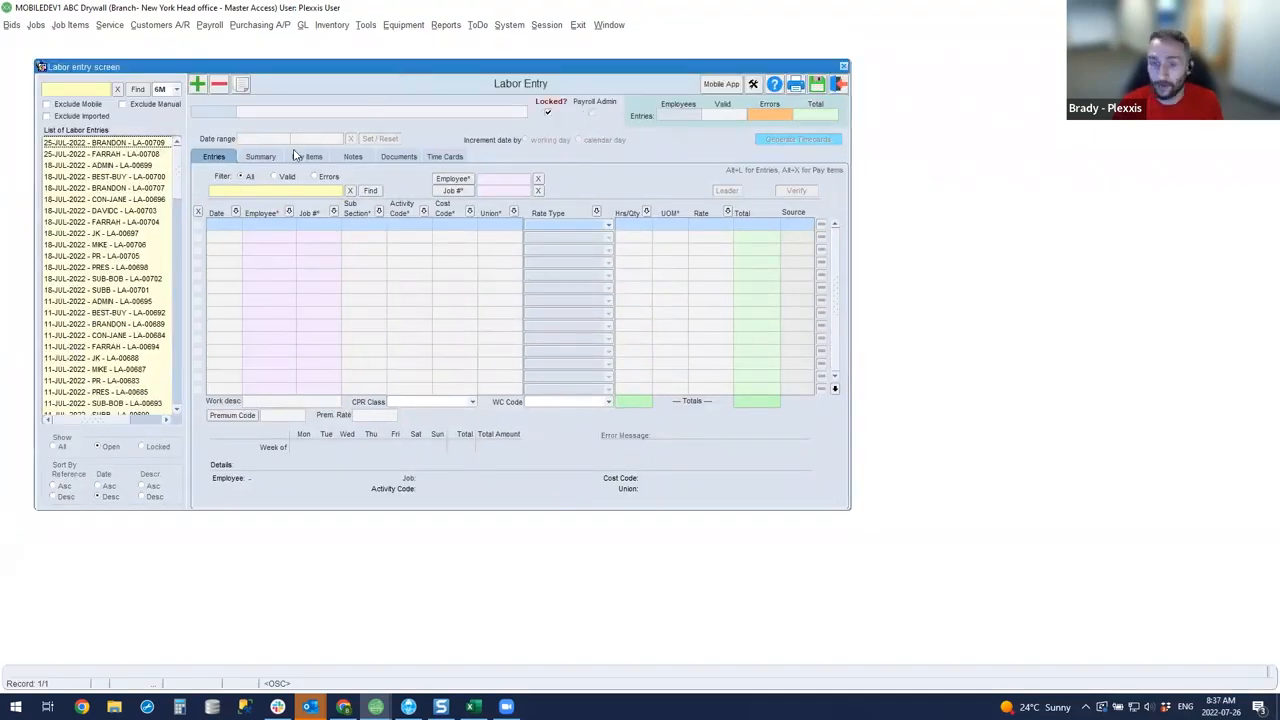
pyautogui.click(141, 166)
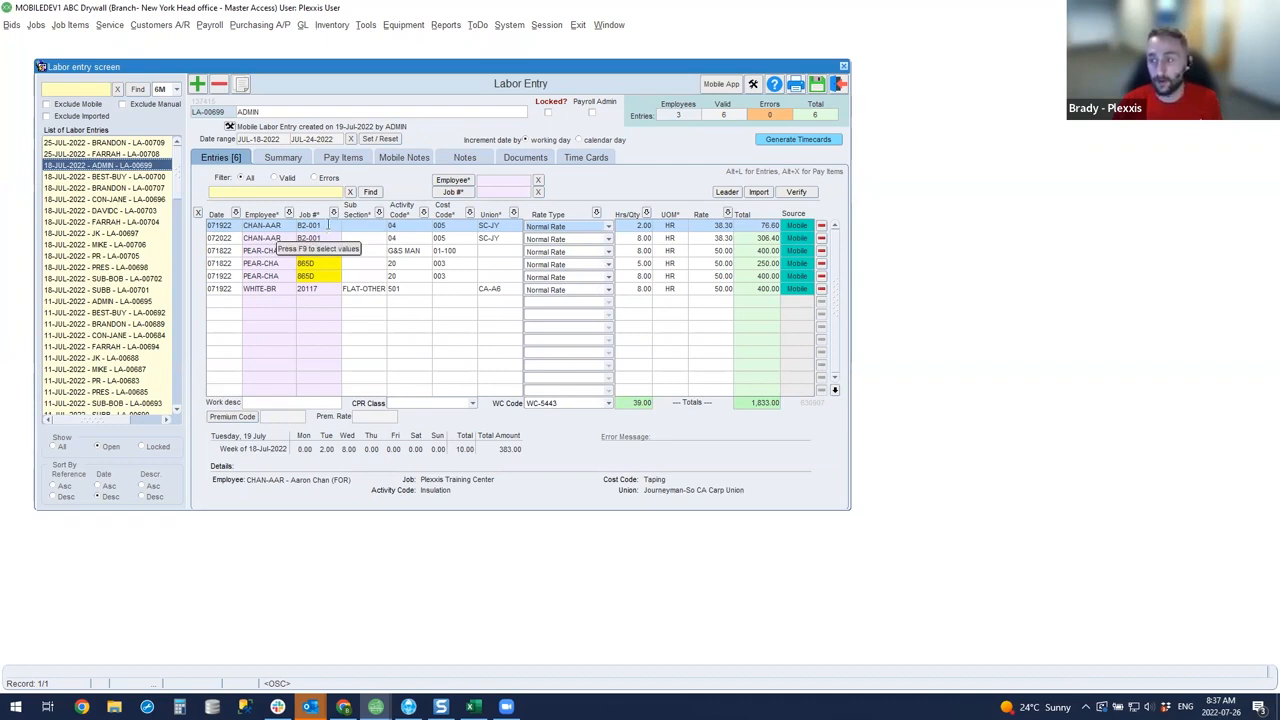
# Step: Switch back to Plexxis Foreman and open the equipment assignments for job BG-0001 (Brady Equipment Test Job)
pyautogui.hotkey('alt', 'Tab')
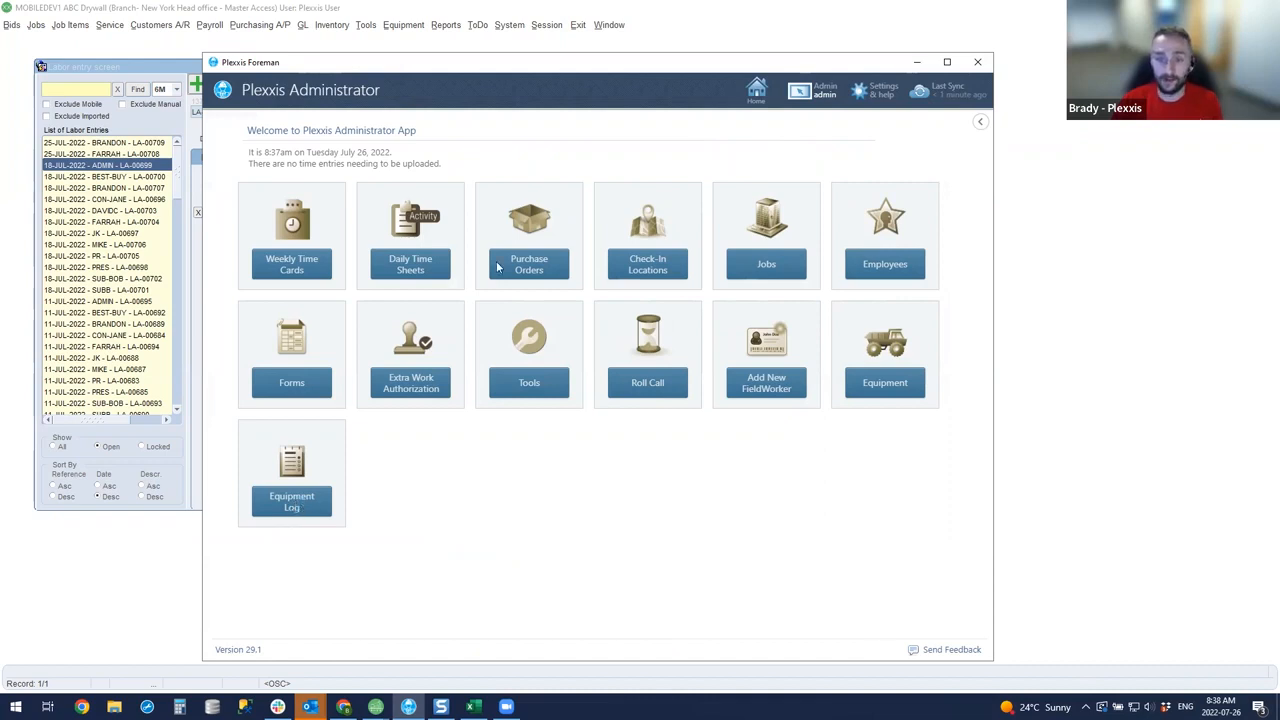
pyautogui.click(782, 264)
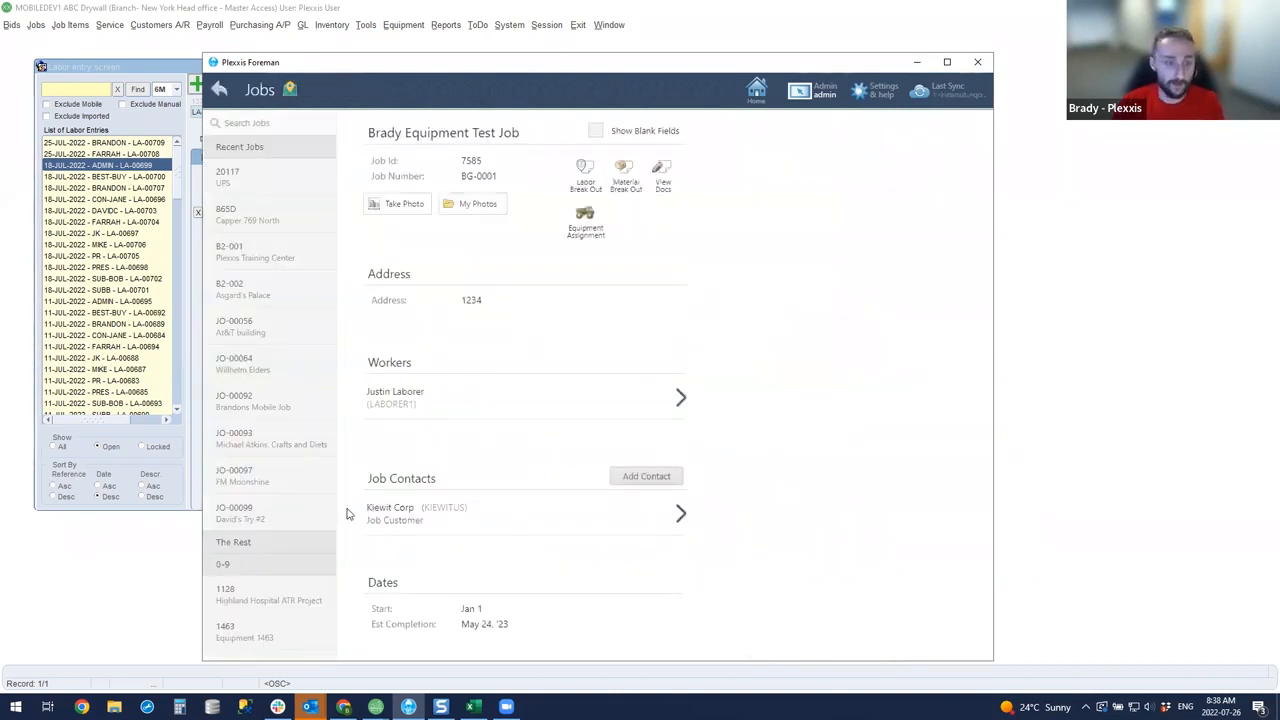
pyautogui.scroll(-10, 313, 411)
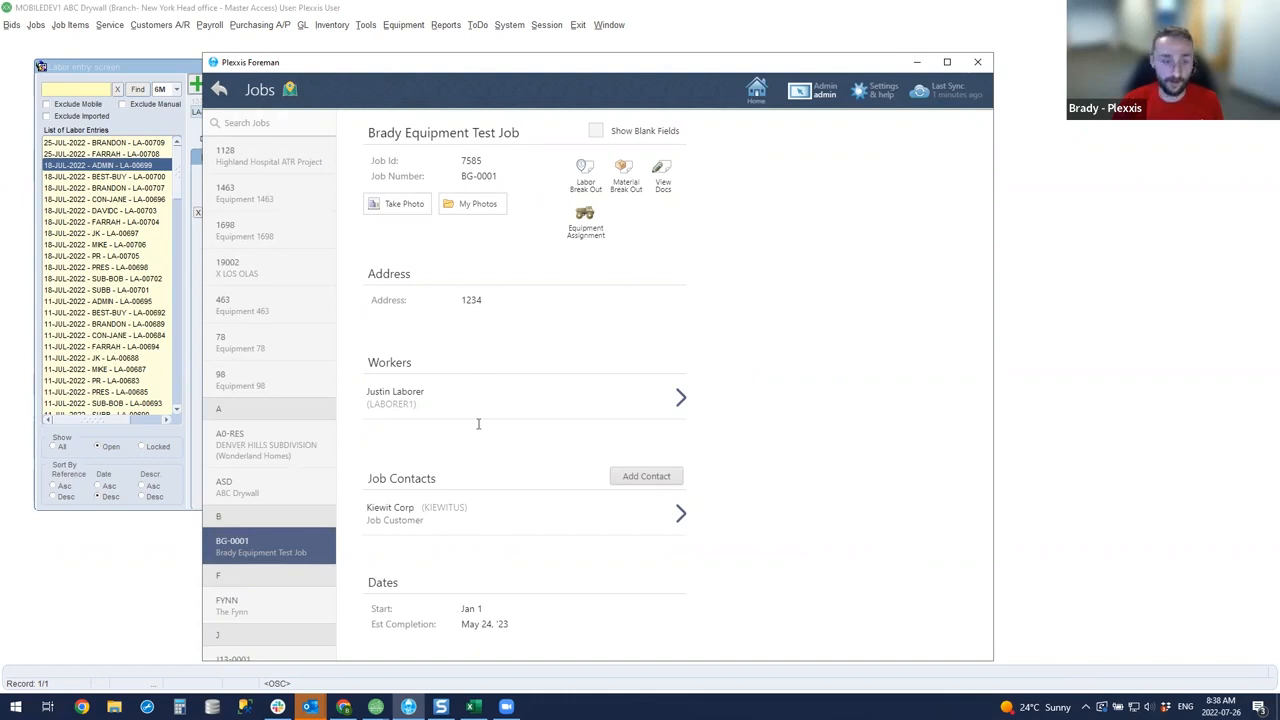
pyautogui.click(591, 248)
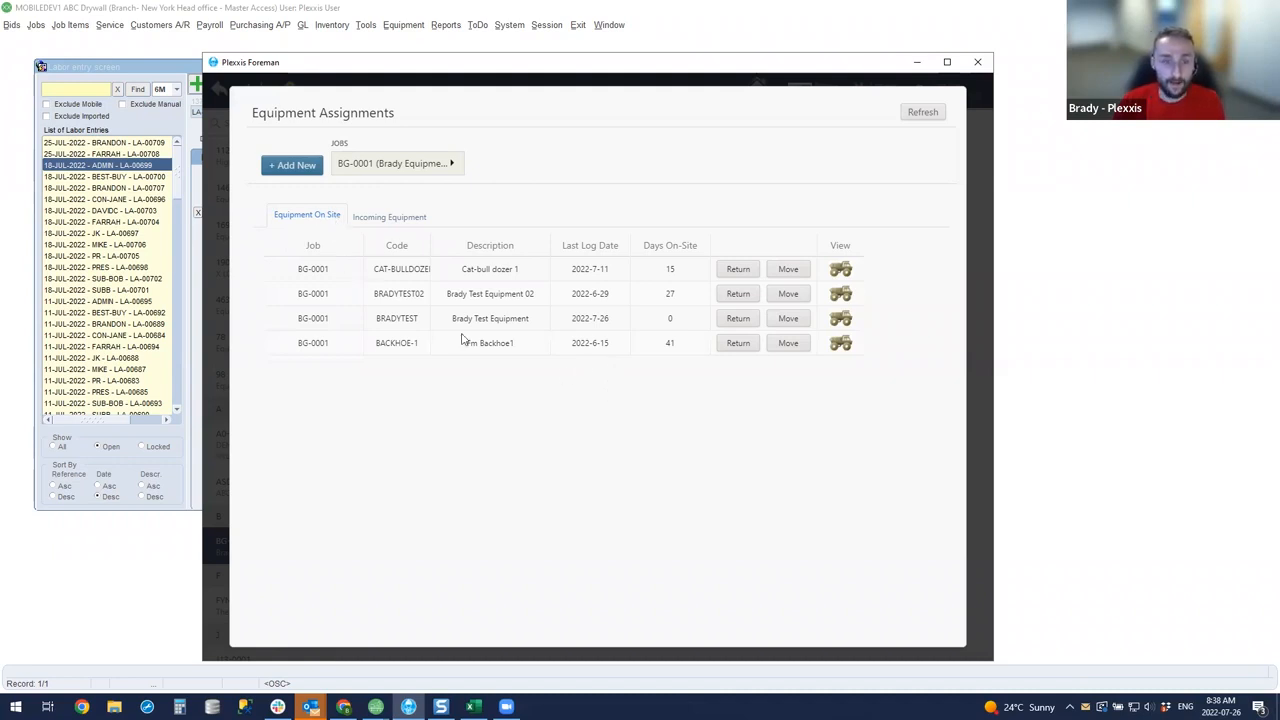
# Step: Check which unassigned equipment can be added to job BG-0001, without adding any
pyautogui.click(294, 166)
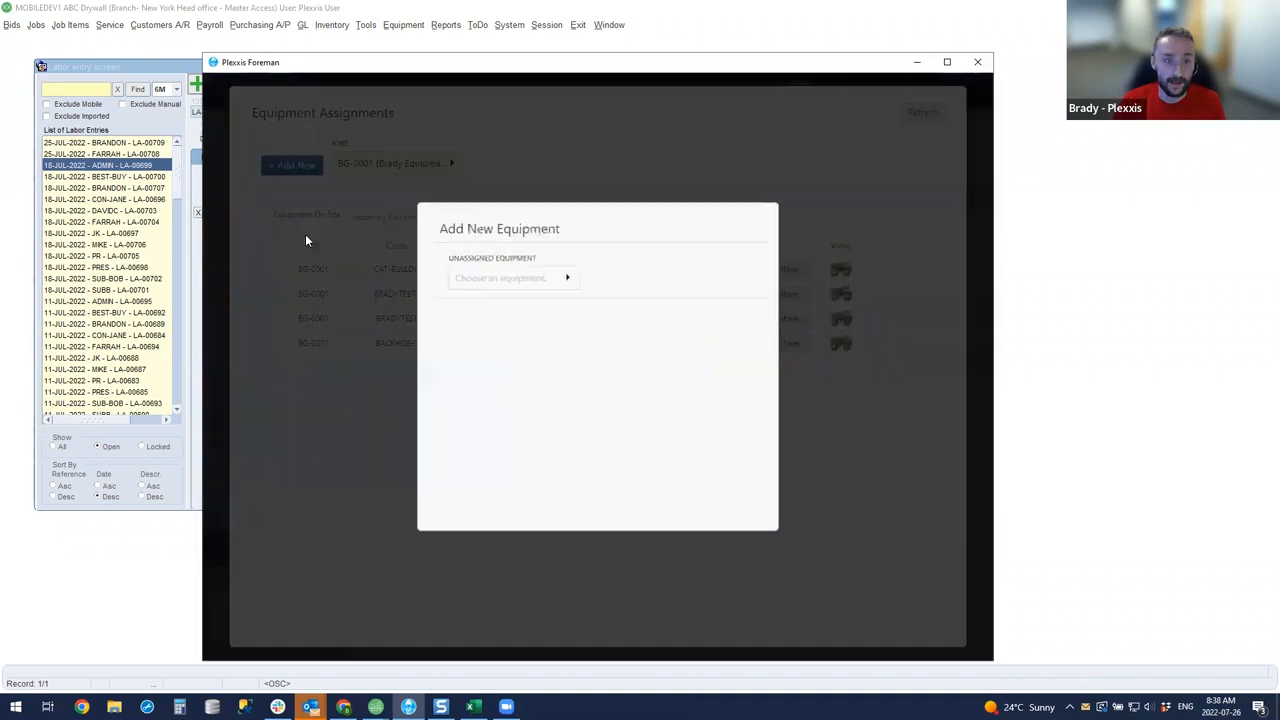
pyautogui.click(570, 279)
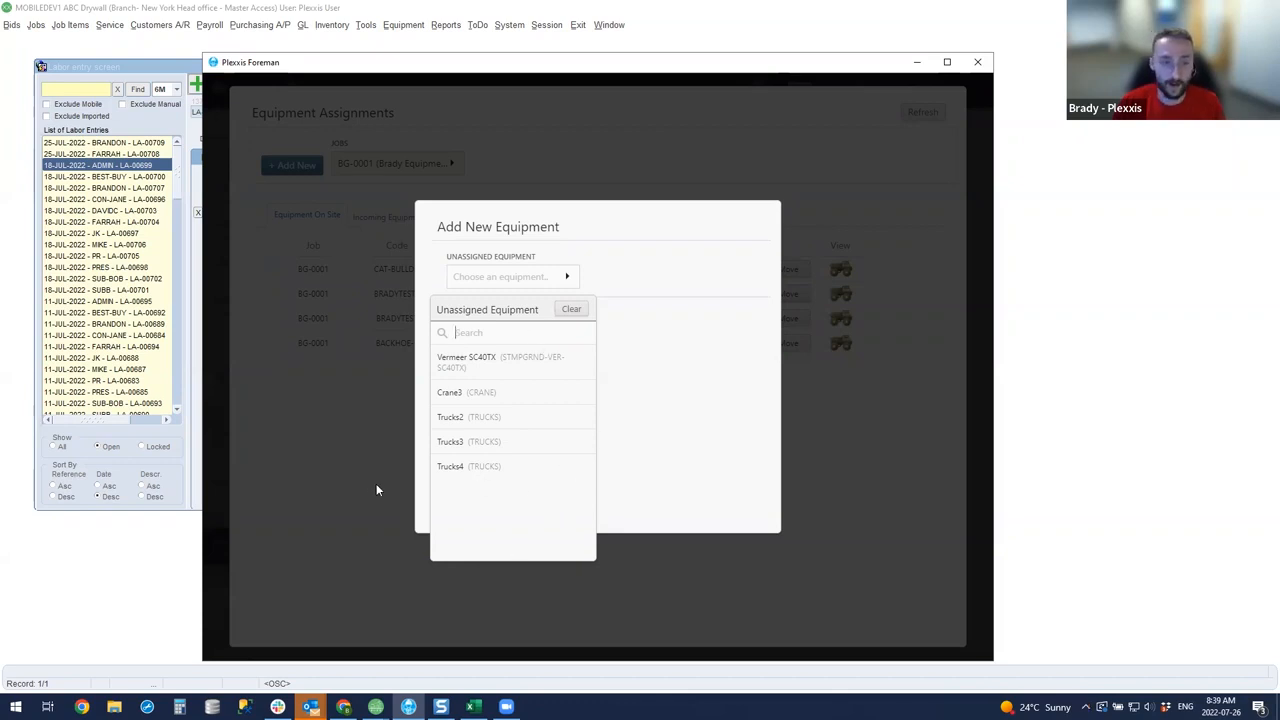
pyautogui.click(378, 435)
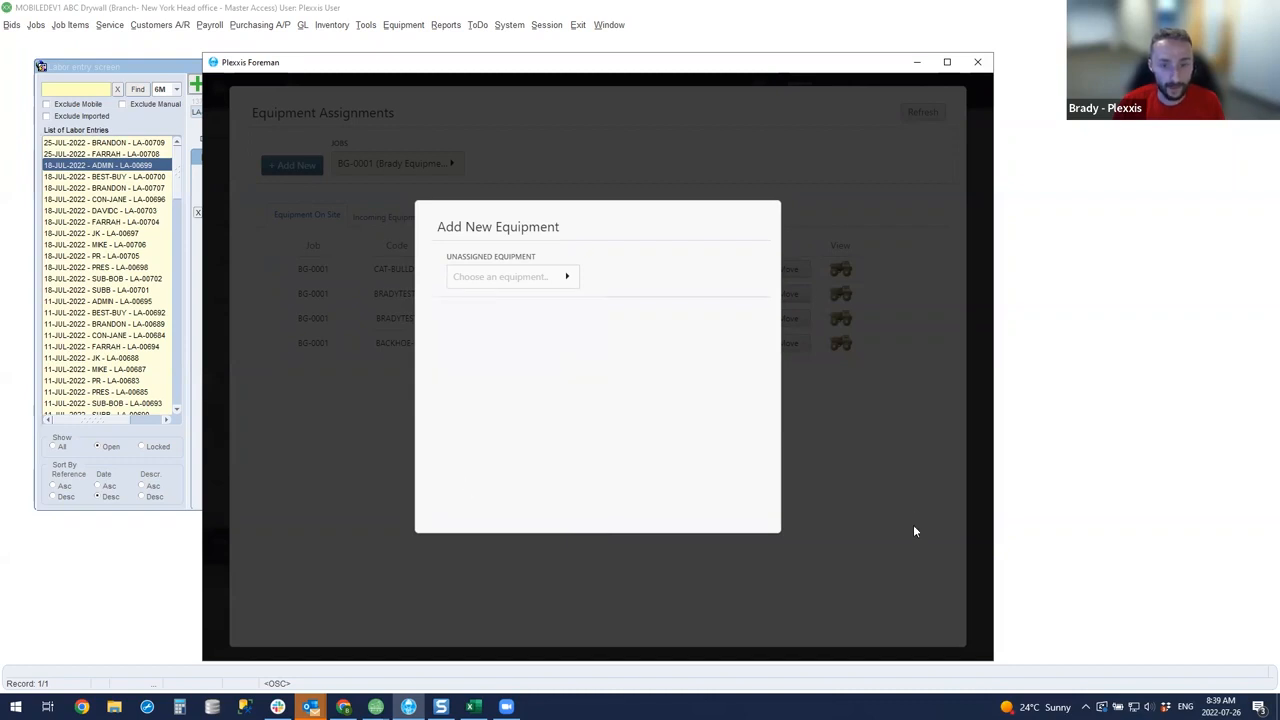
pyautogui.click(897, 491)
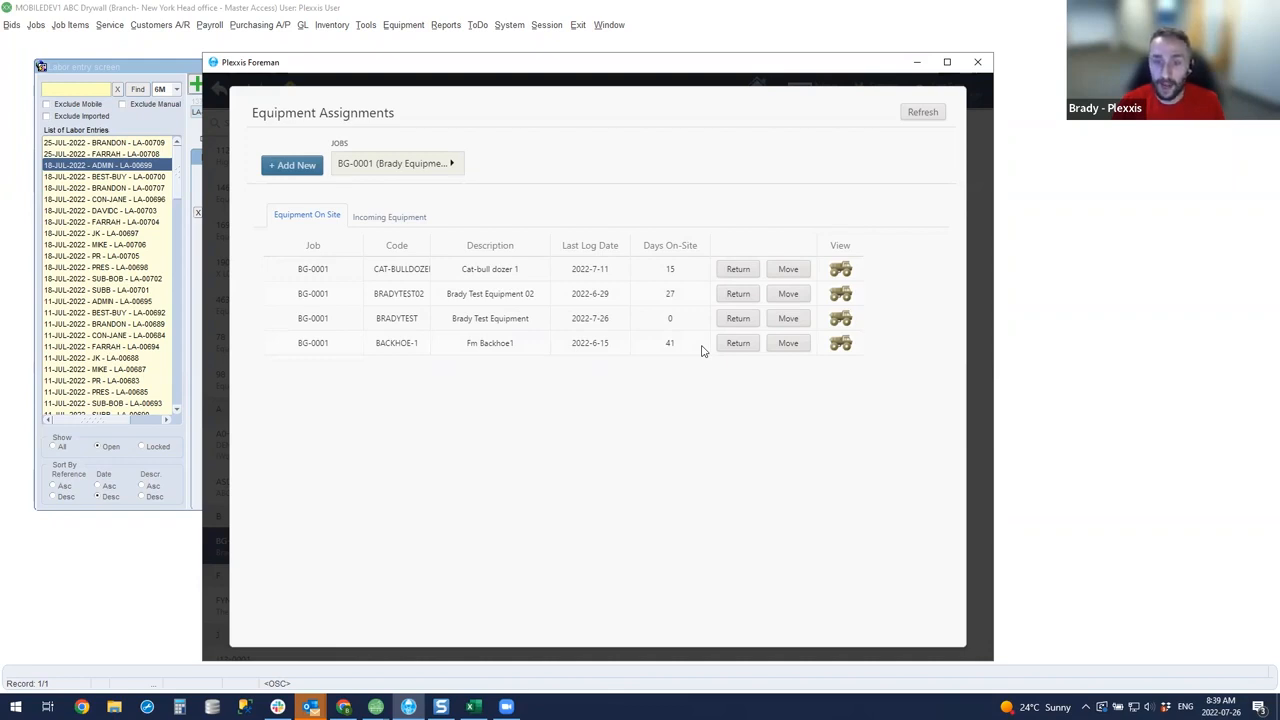
# Step: Return Cat-bull dozer 1 from job BG-0001 and refresh the equipment assignments
pyautogui.click(740, 270)
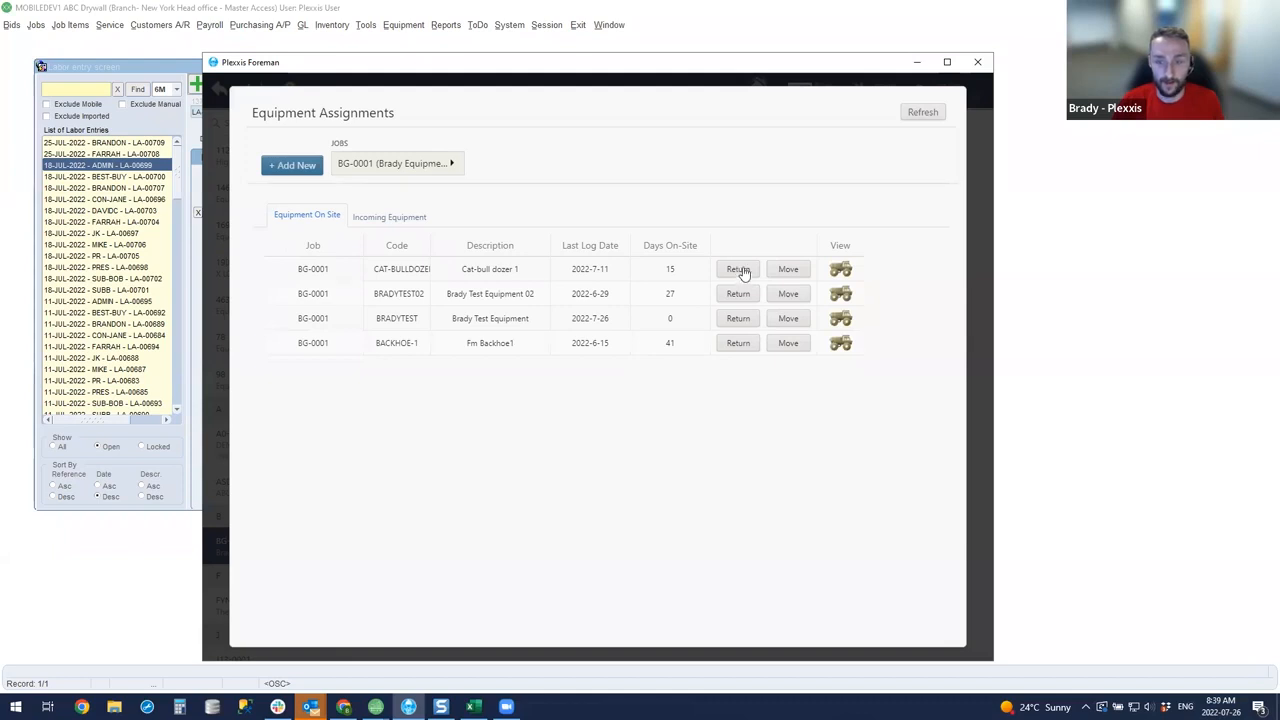
pyautogui.click(516, 415)
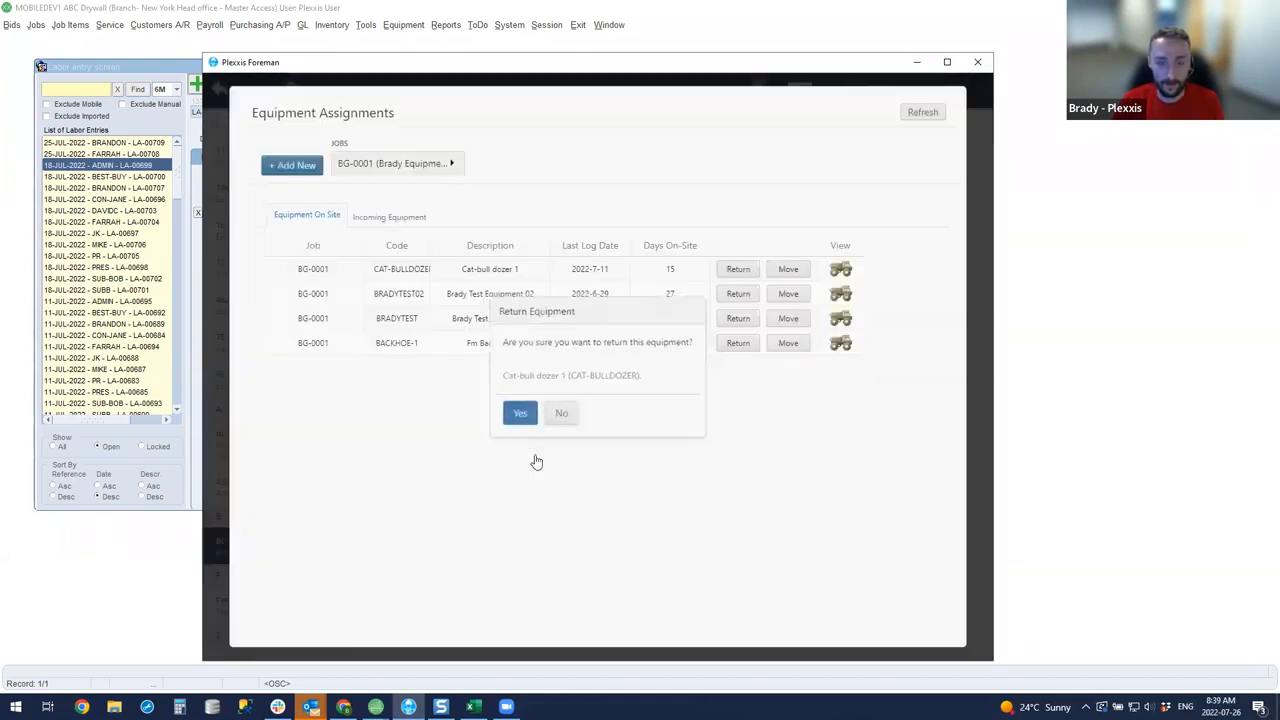
pyautogui.click(920, 114)
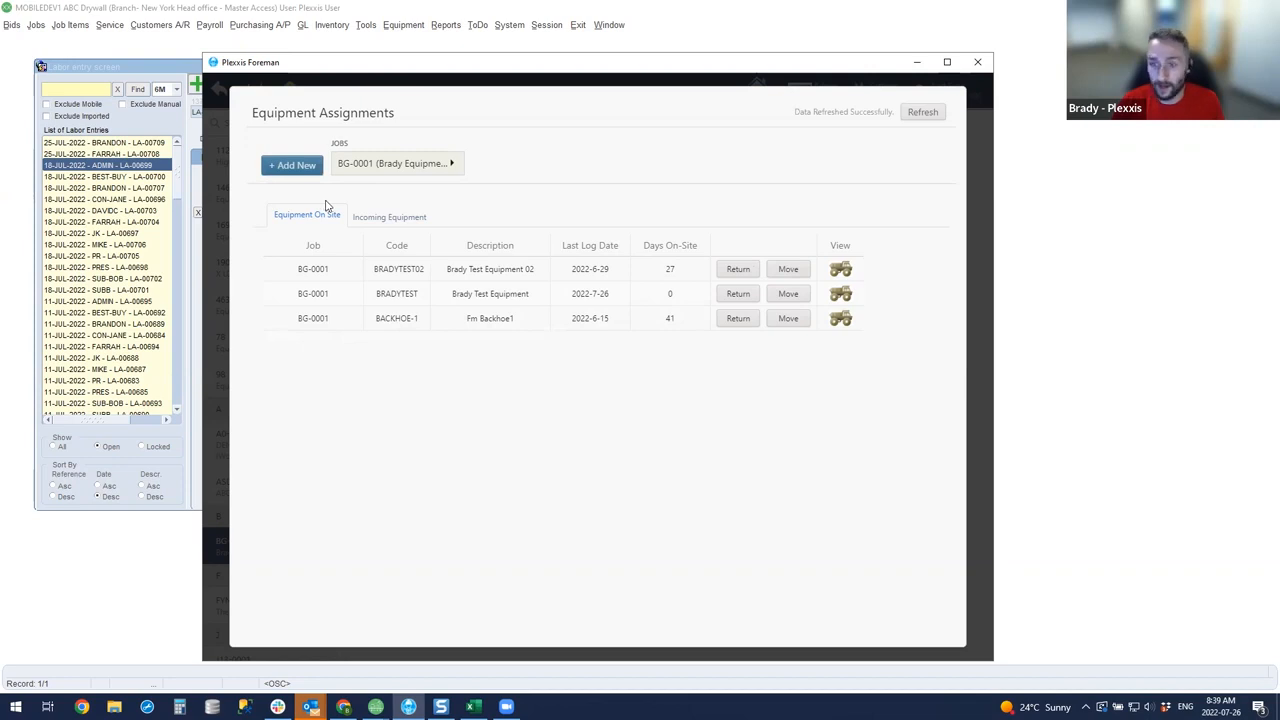
# Step: Move Brady Test Equipment 02 from job BG-0001 to job 20117 (UPS)
pyautogui.click(788, 294)
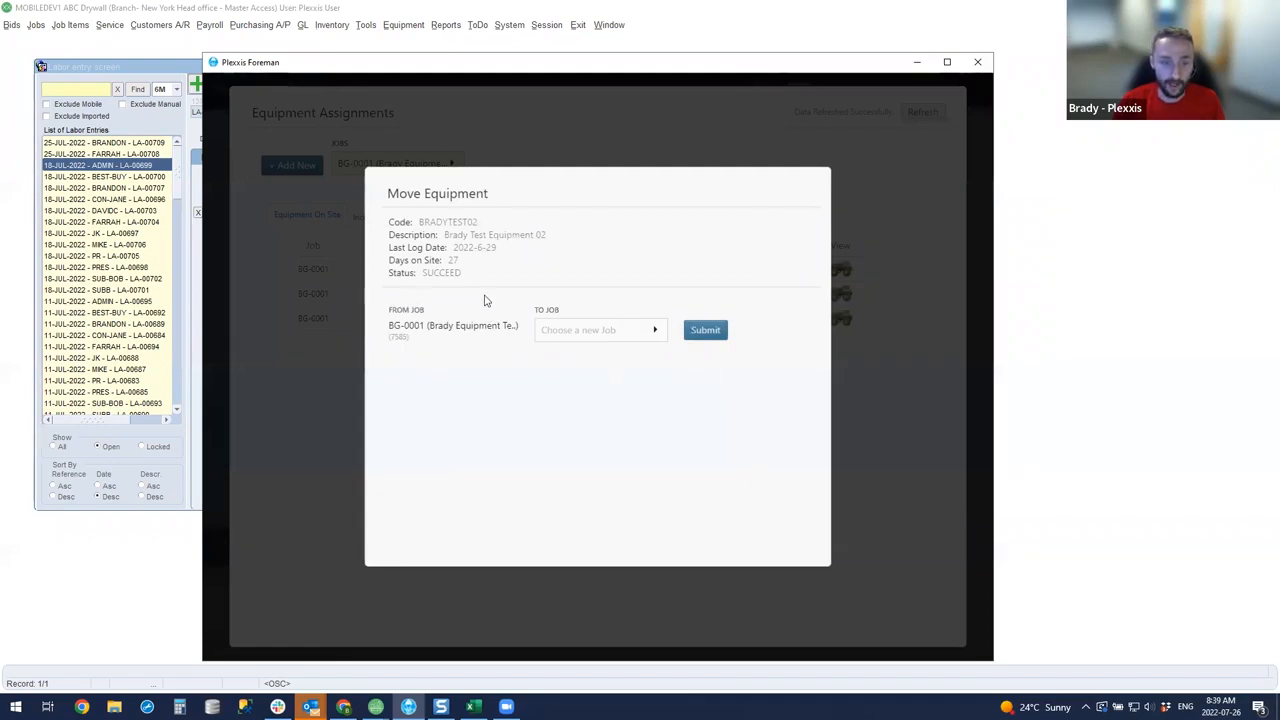
pyautogui.click(656, 331)
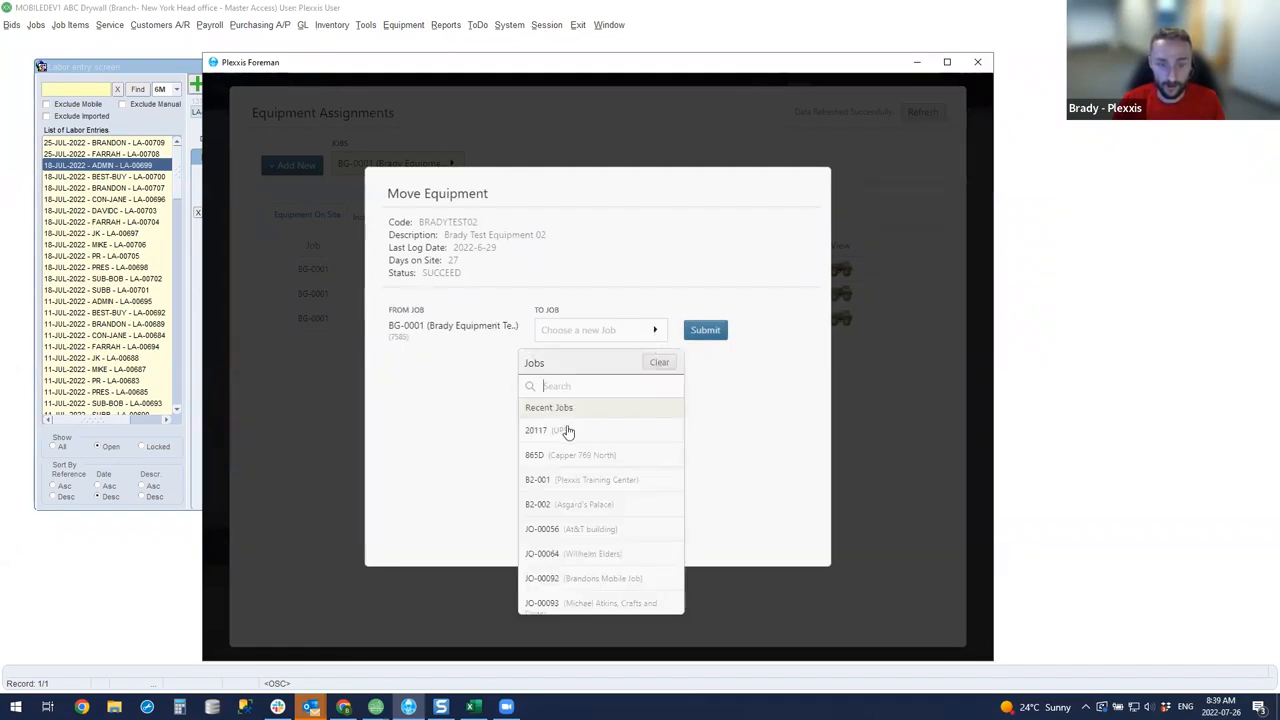
pyautogui.click(566, 430)
pyautogui.click(704, 334)
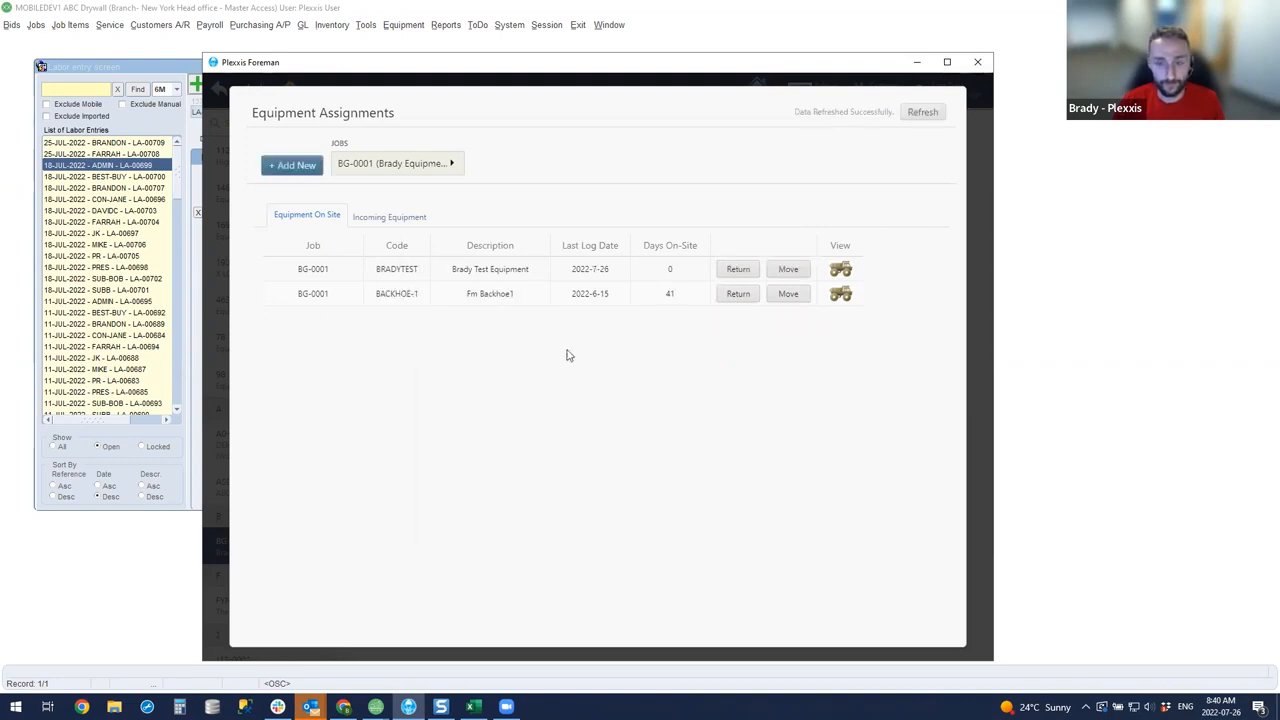
# Step: Receive the incoming Brady Test Equipment 02 at job 20117 (UPS) and refresh the assignments
pyautogui.click(447, 166)
pyautogui.click(365, 265)
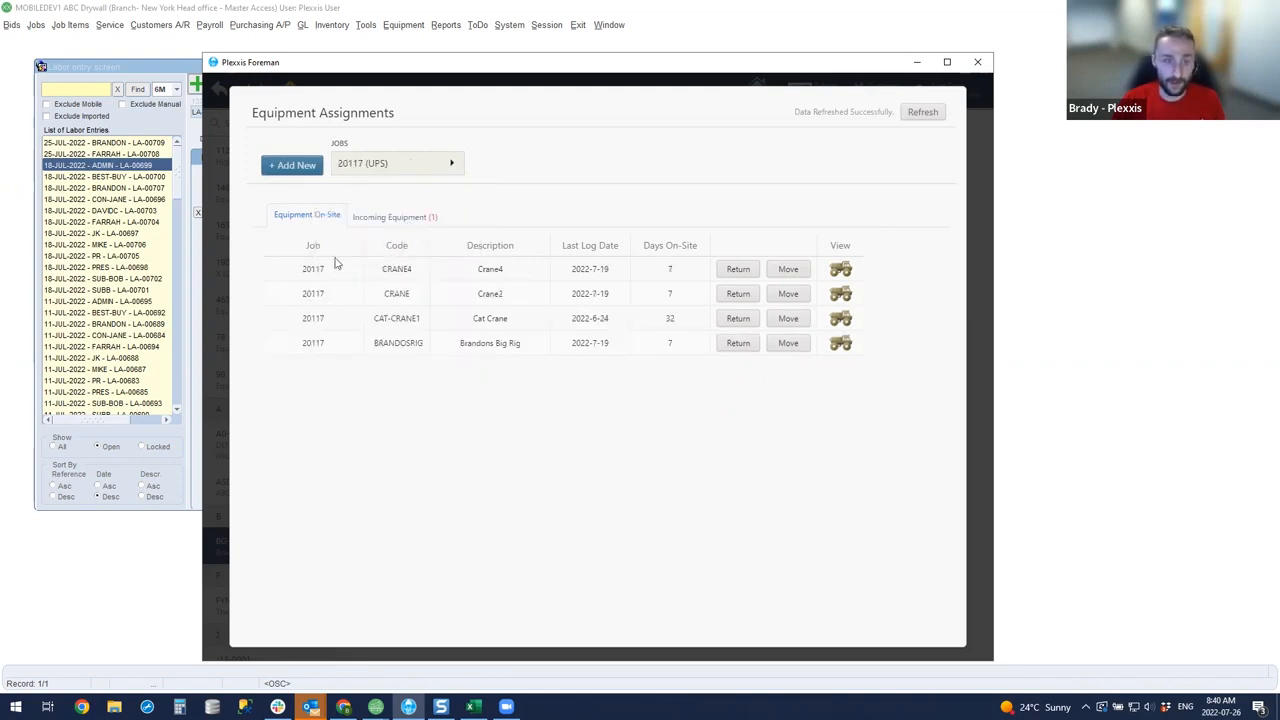
pyautogui.click(403, 216)
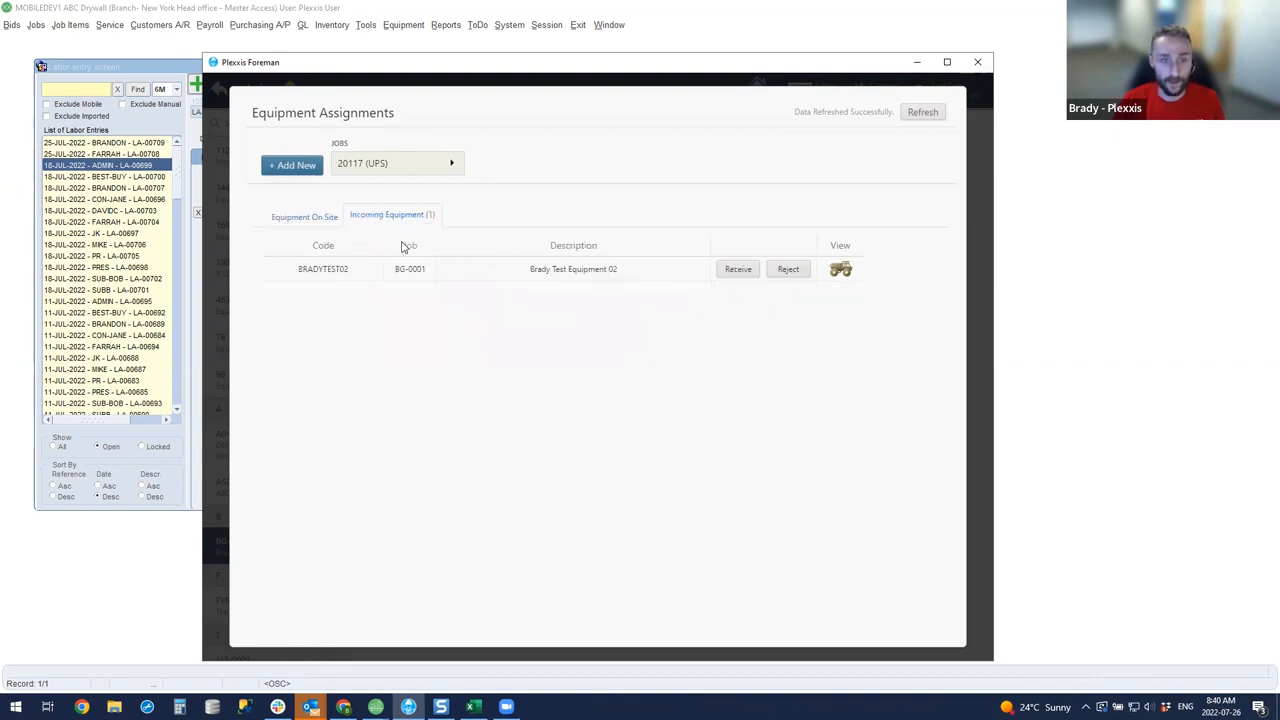
pyautogui.click(736, 284)
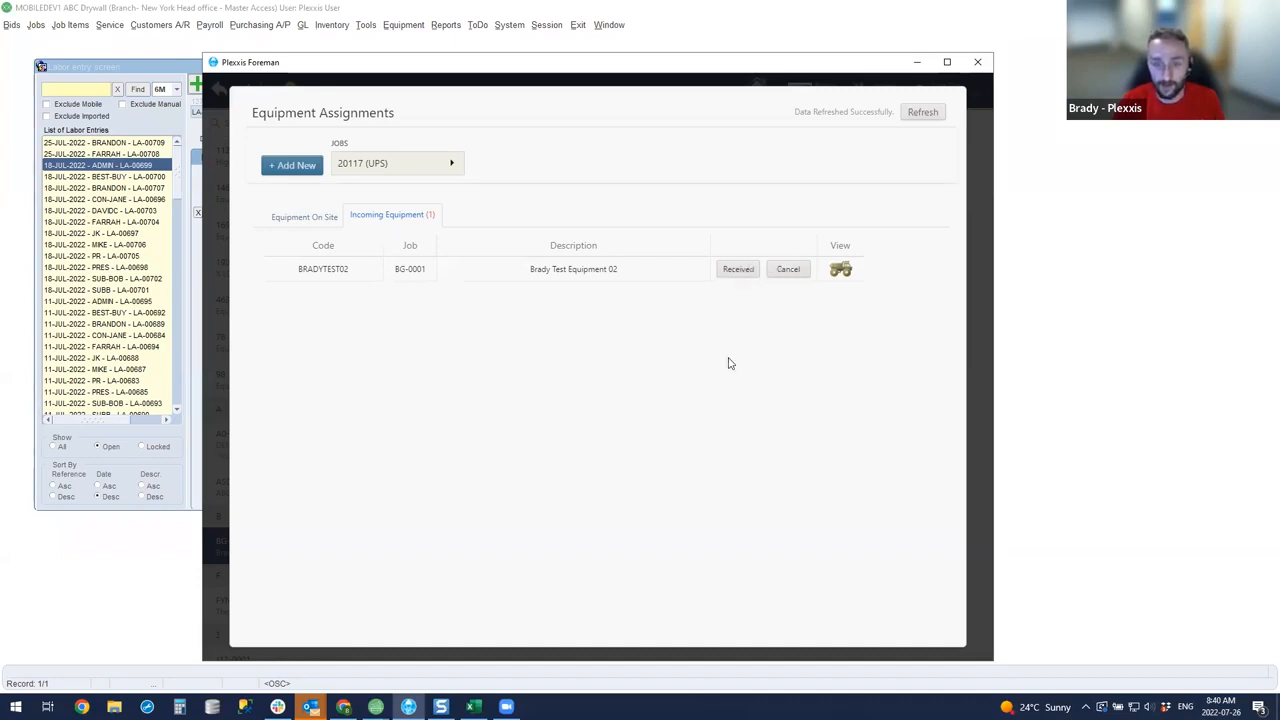
pyautogui.click(928, 118)
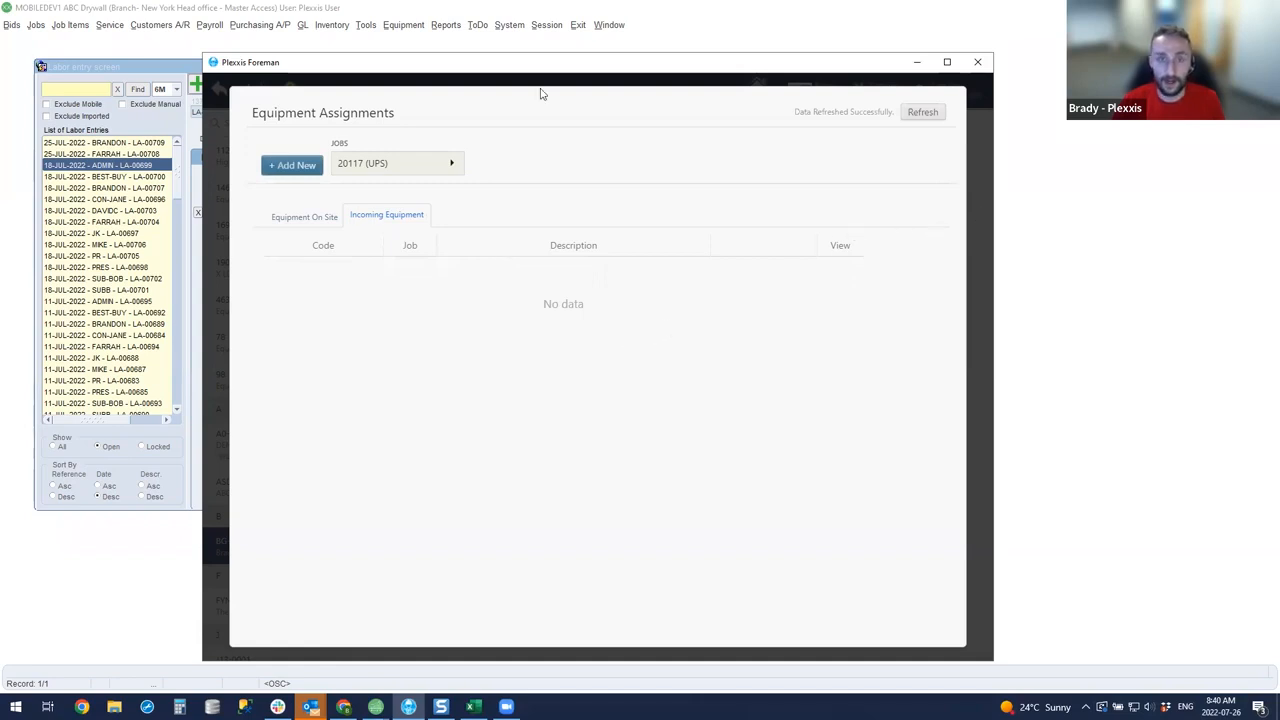
# Step: Switch to the main Plexxis application and examine the BRADYTEST equipment's assignment history, including its latest start and end dates
pyautogui.click(1013, 155)
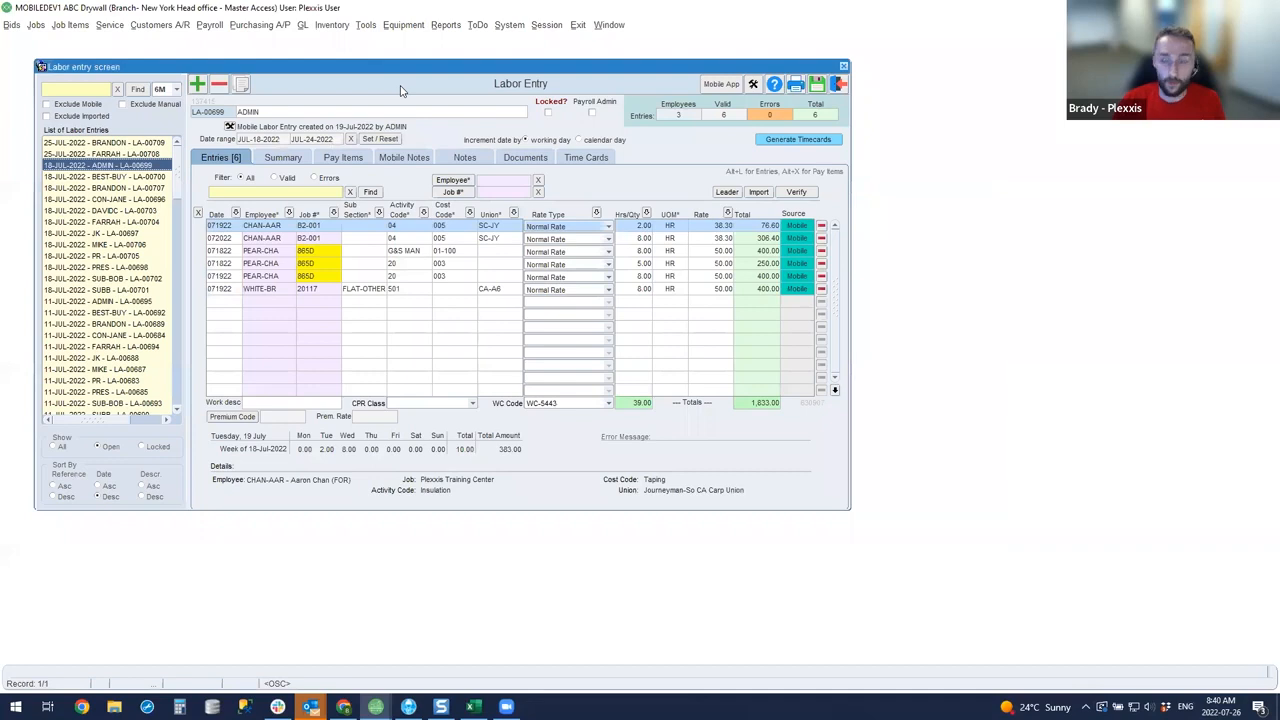
pyautogui.click(403, 24)
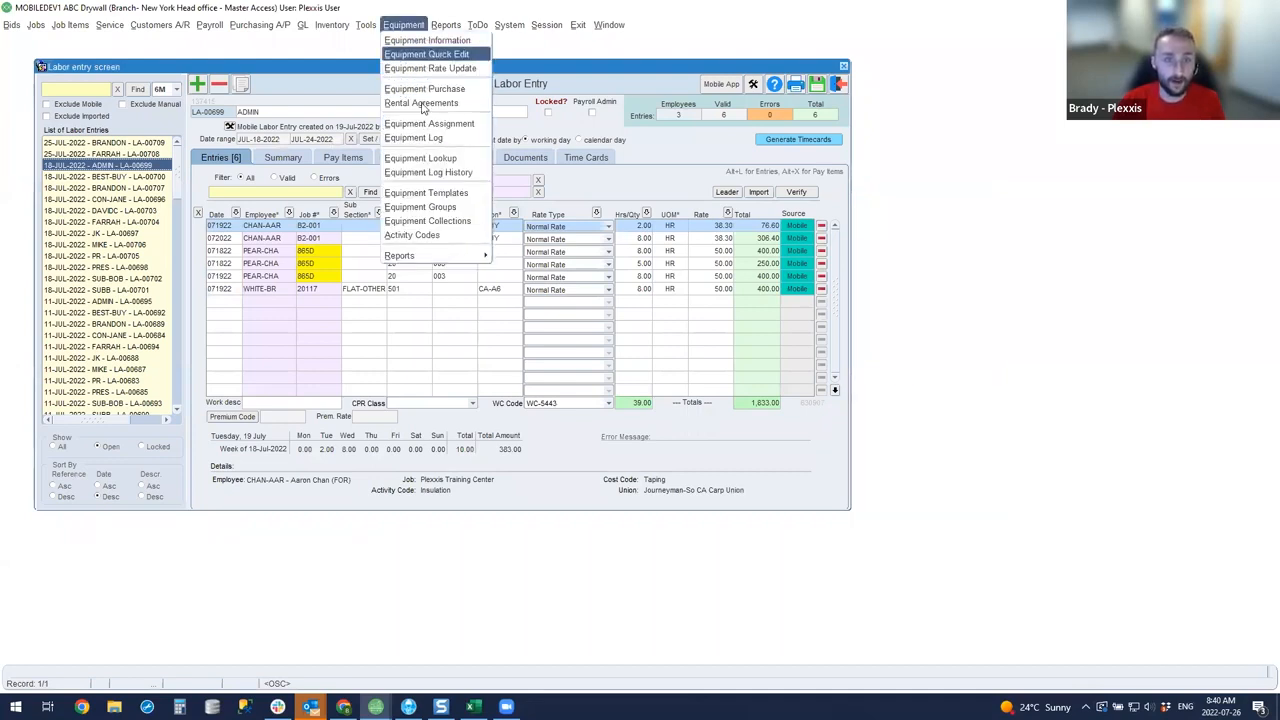
pyautogui.click(423, 41)
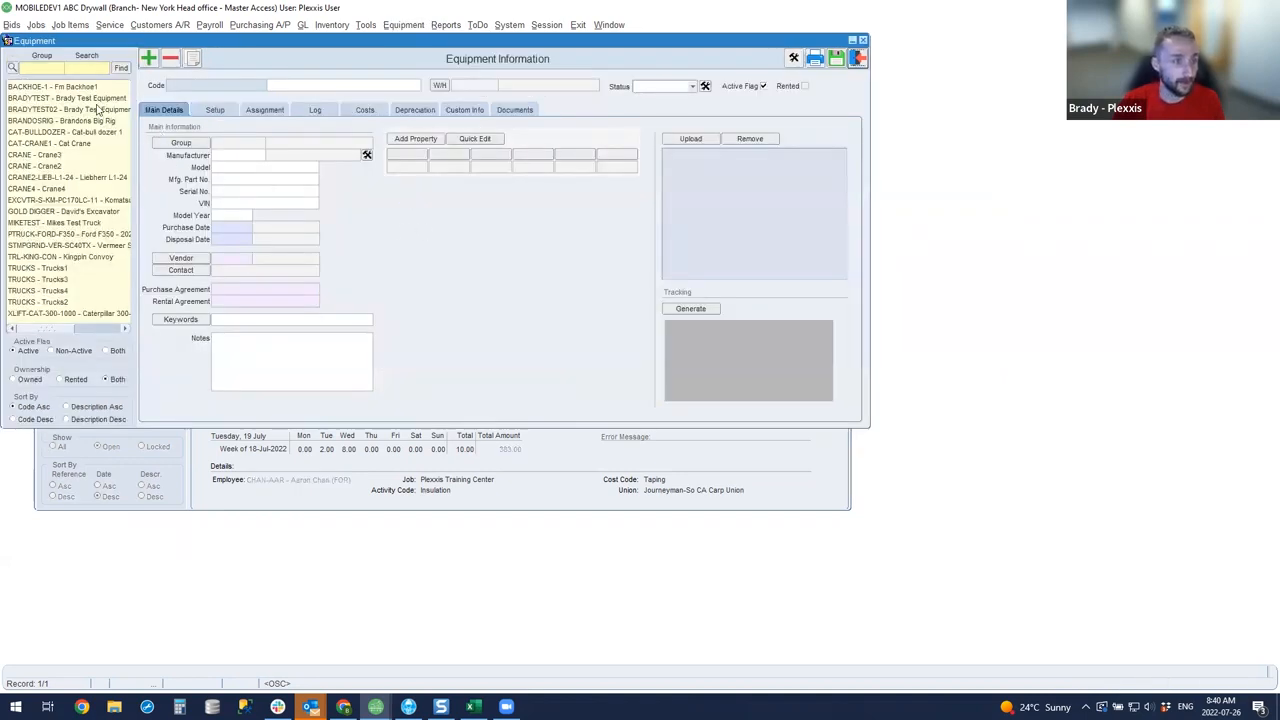
pyautogui.click(96, 100)
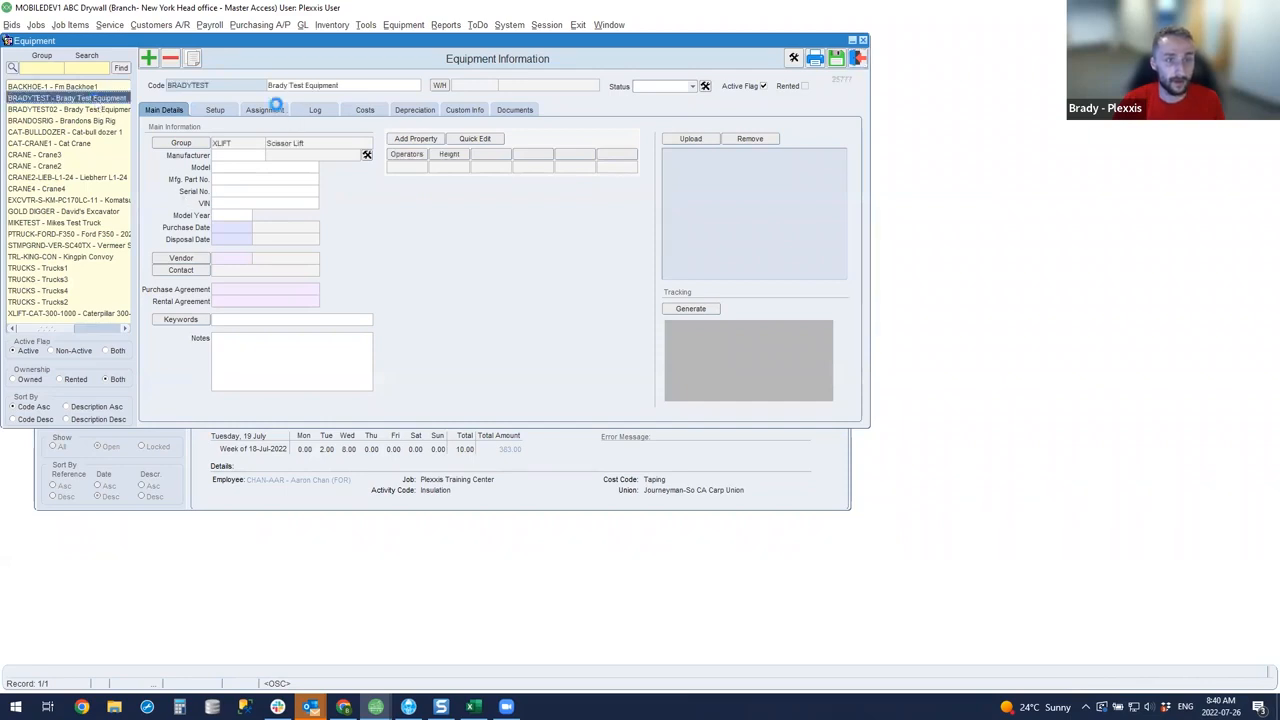
pyautogui.click(279, 110)
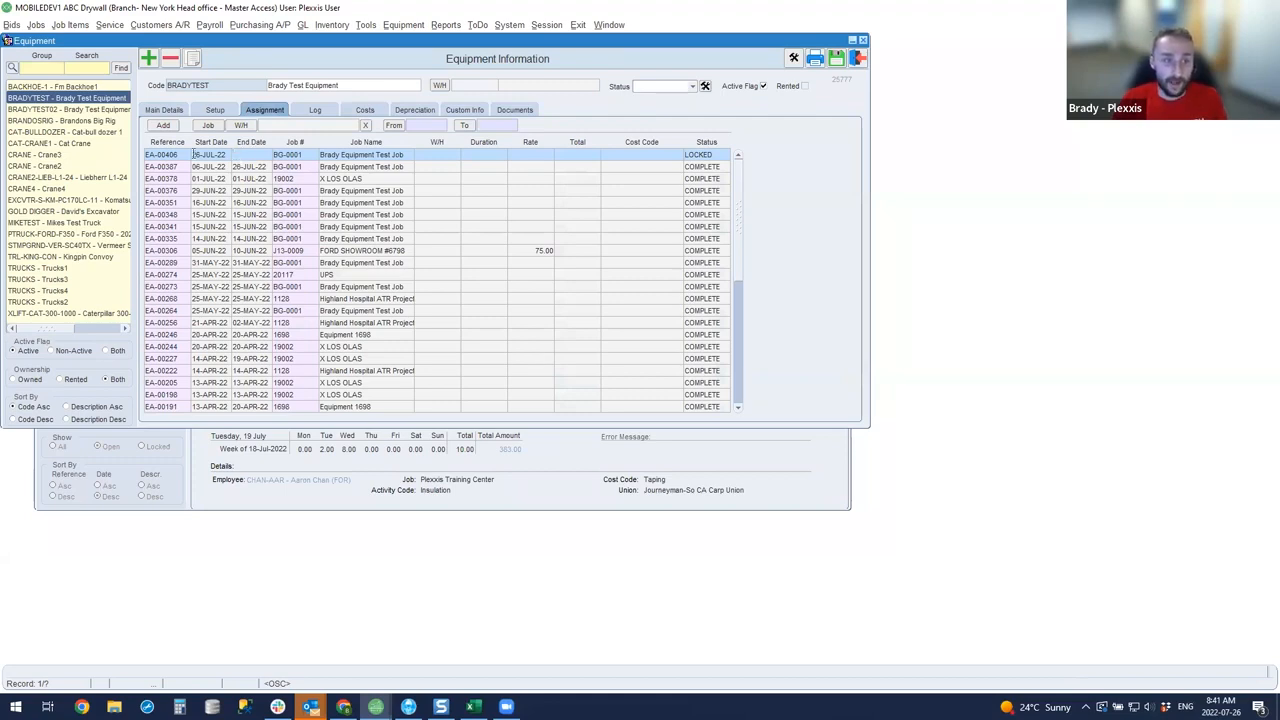
pyautogui.moveTo(194, 155); pyautogui.dragTo(238, 158)
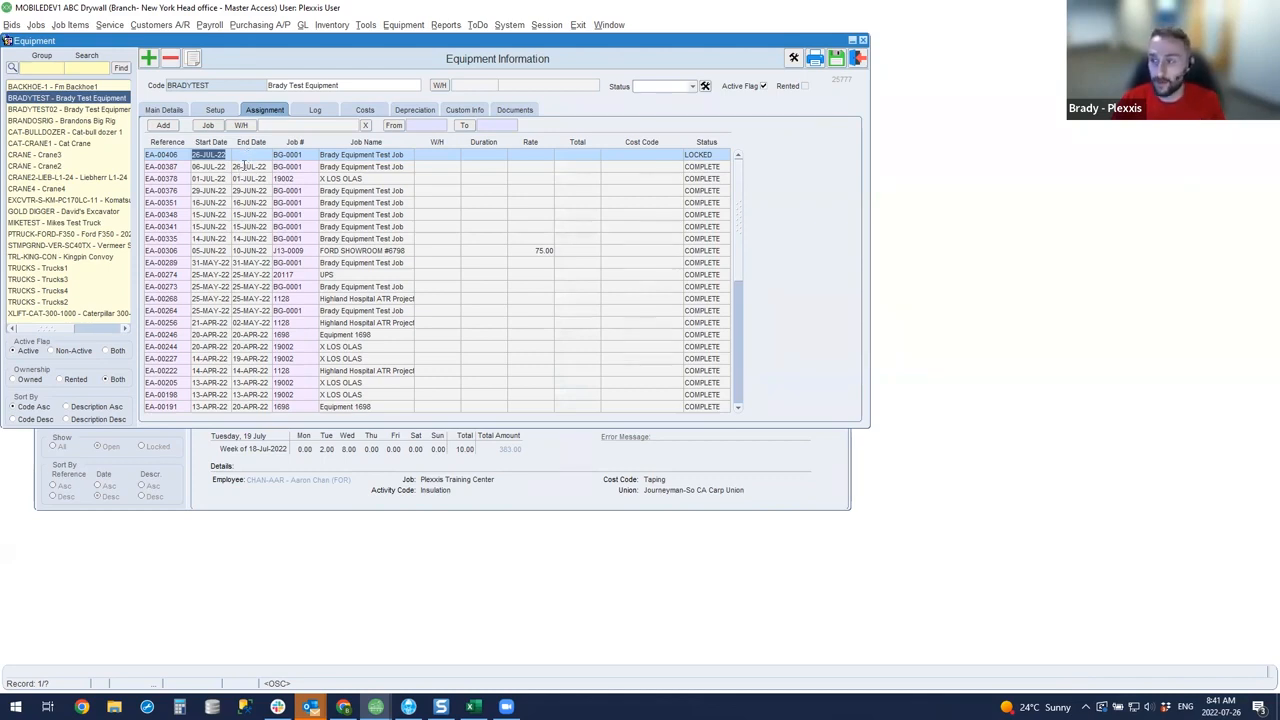
pyautogui.click(242, 154)
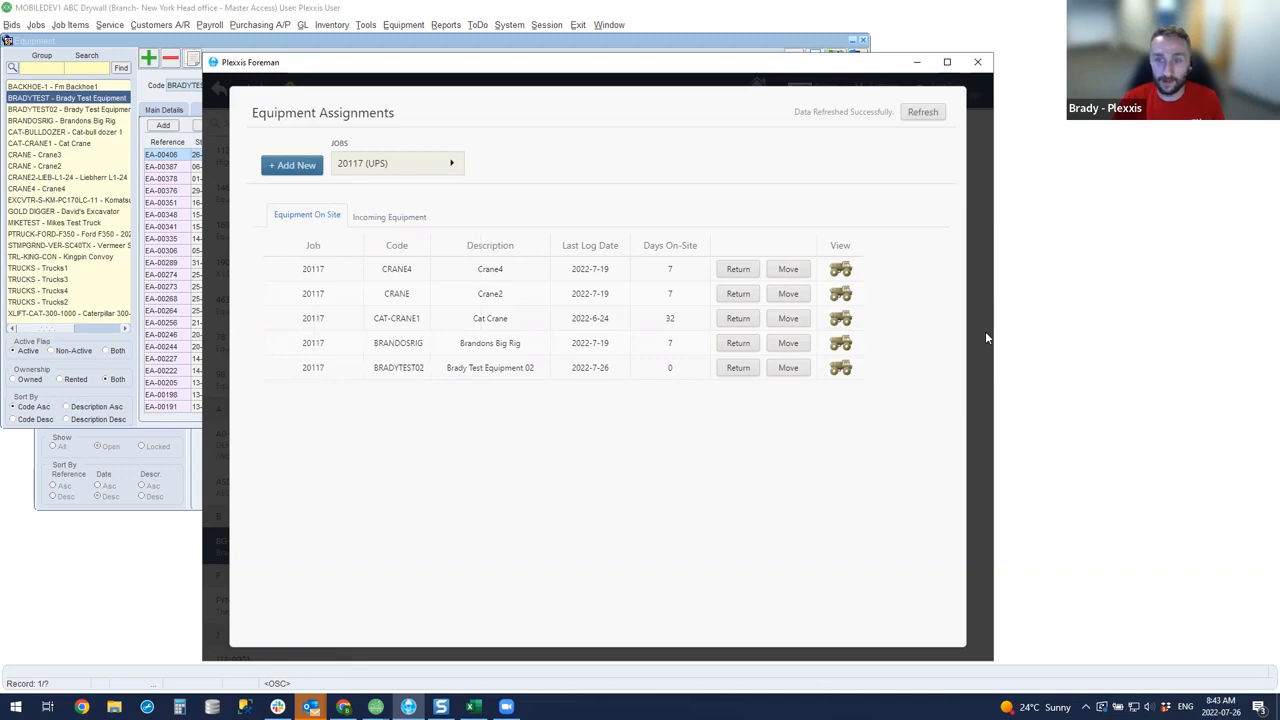
# Step: Leave the equipment assignments and open the Equipment Log from the Foreman home screen
pyautogui.click(981, 307)
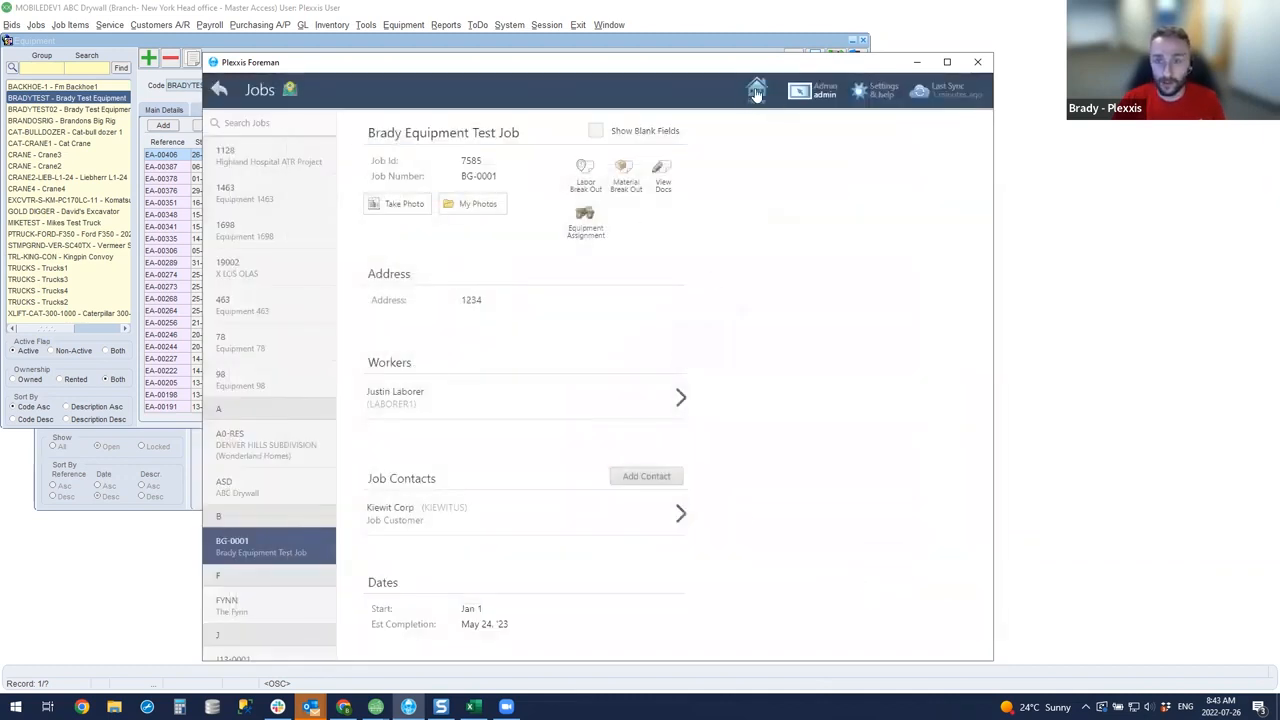
pyautogui.click(757, 93)
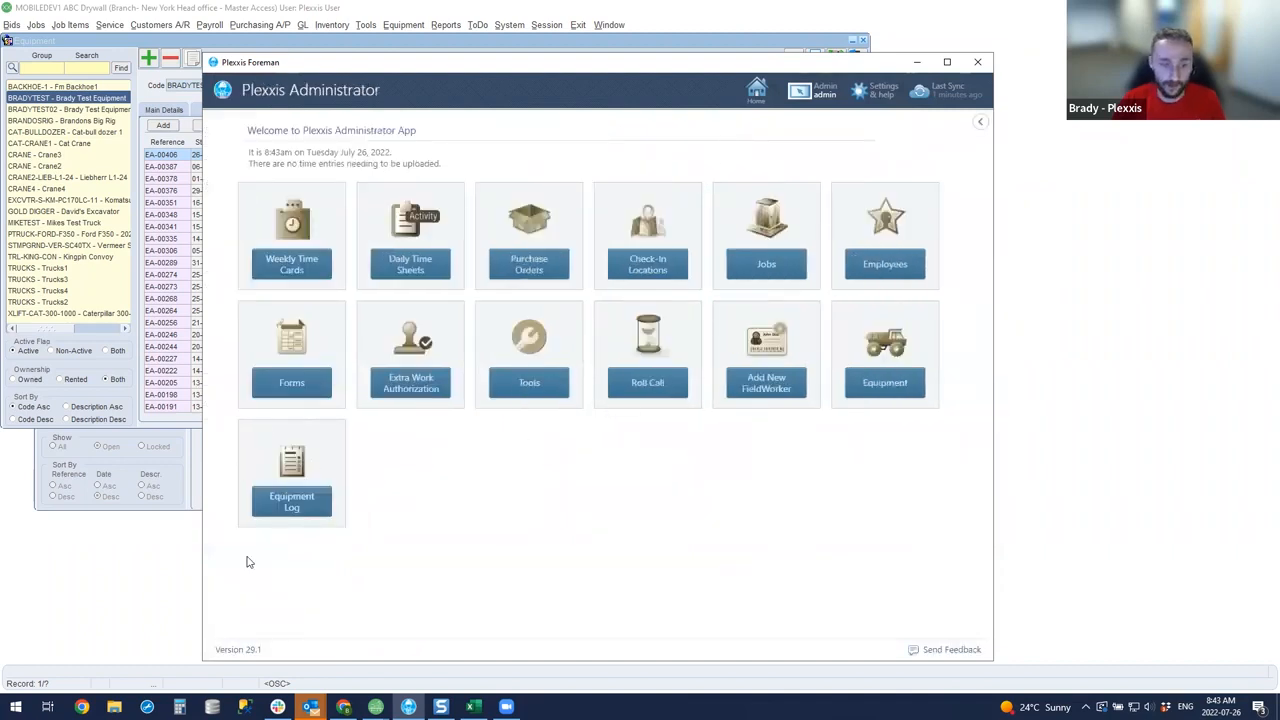
pyautogui.click(299, 503)
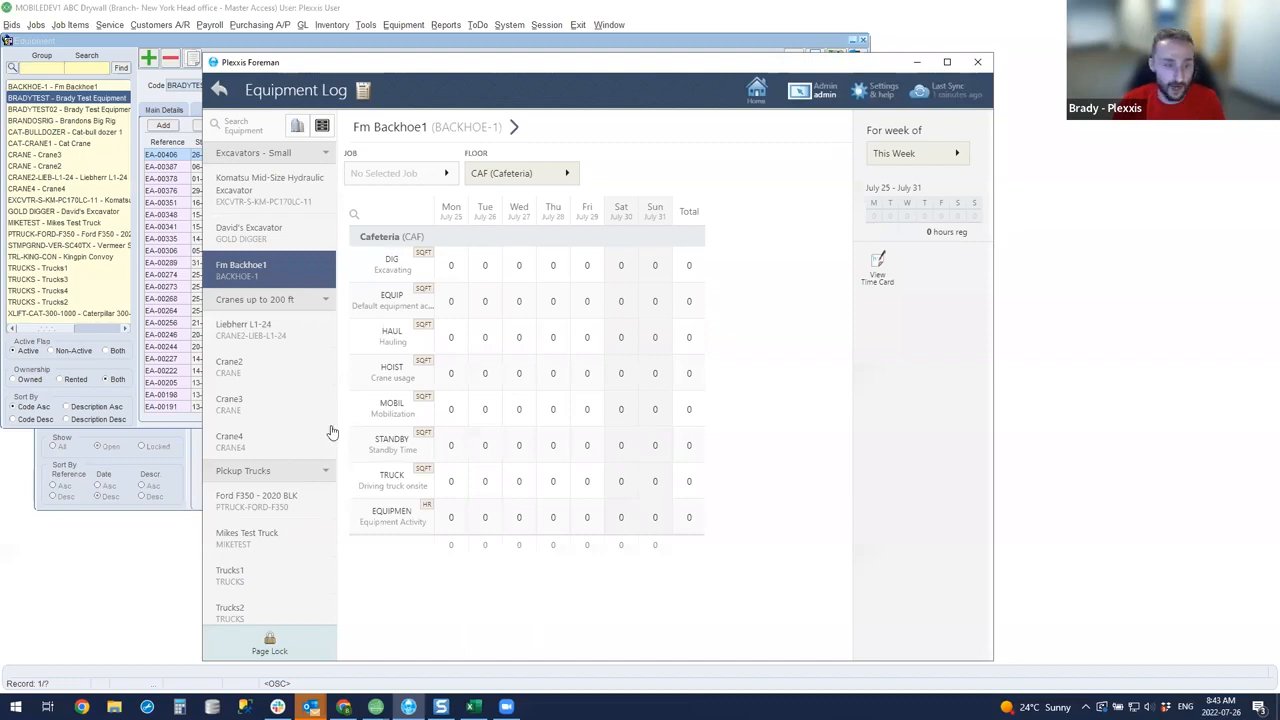
# Step: Search the equipment list for "brady", open the weekly log of Brady Test Equipment (BRADYTEST) and check which jobs it offers
pyautogui.click(258, 126)
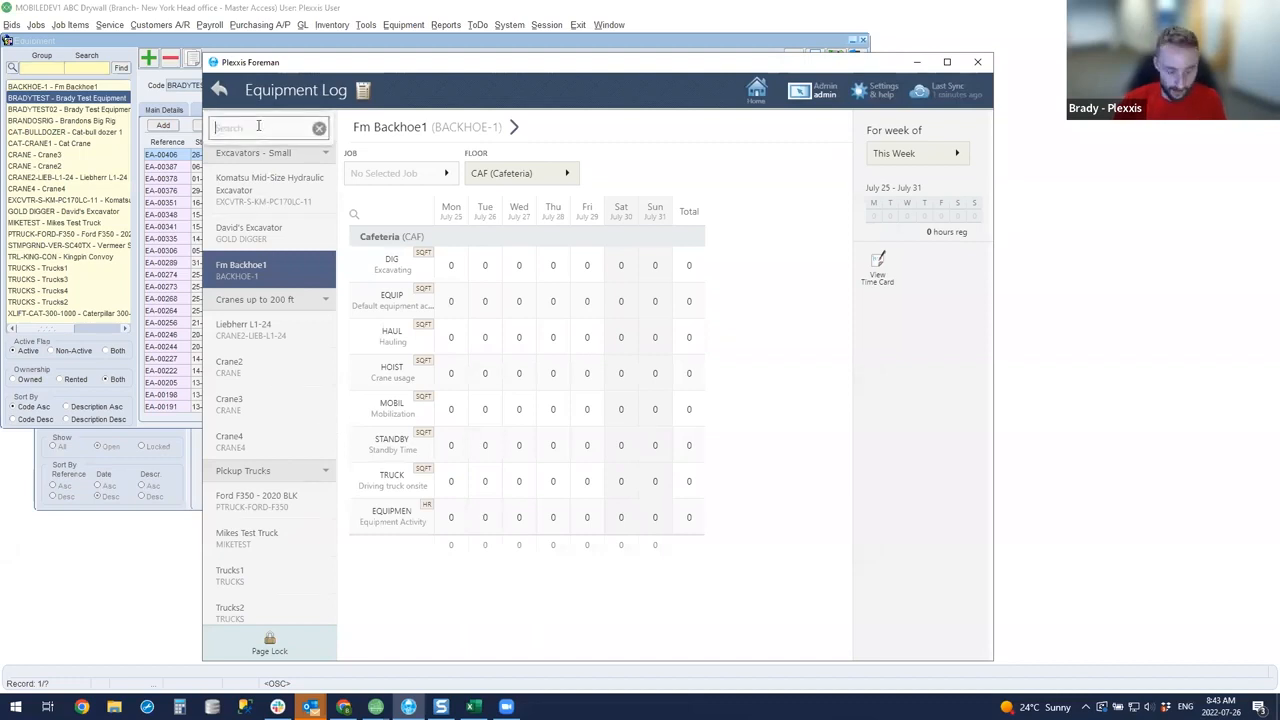
pyautogui.write('brady')
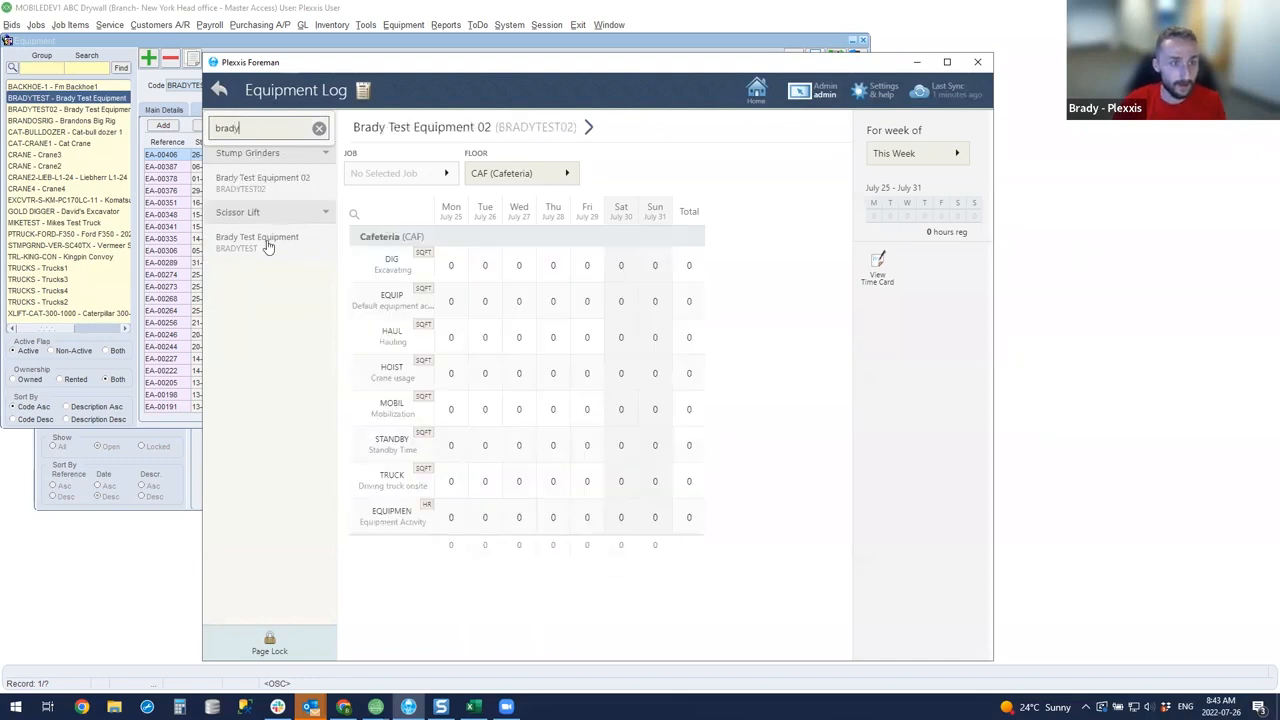
pyautogui.click(266, 243)
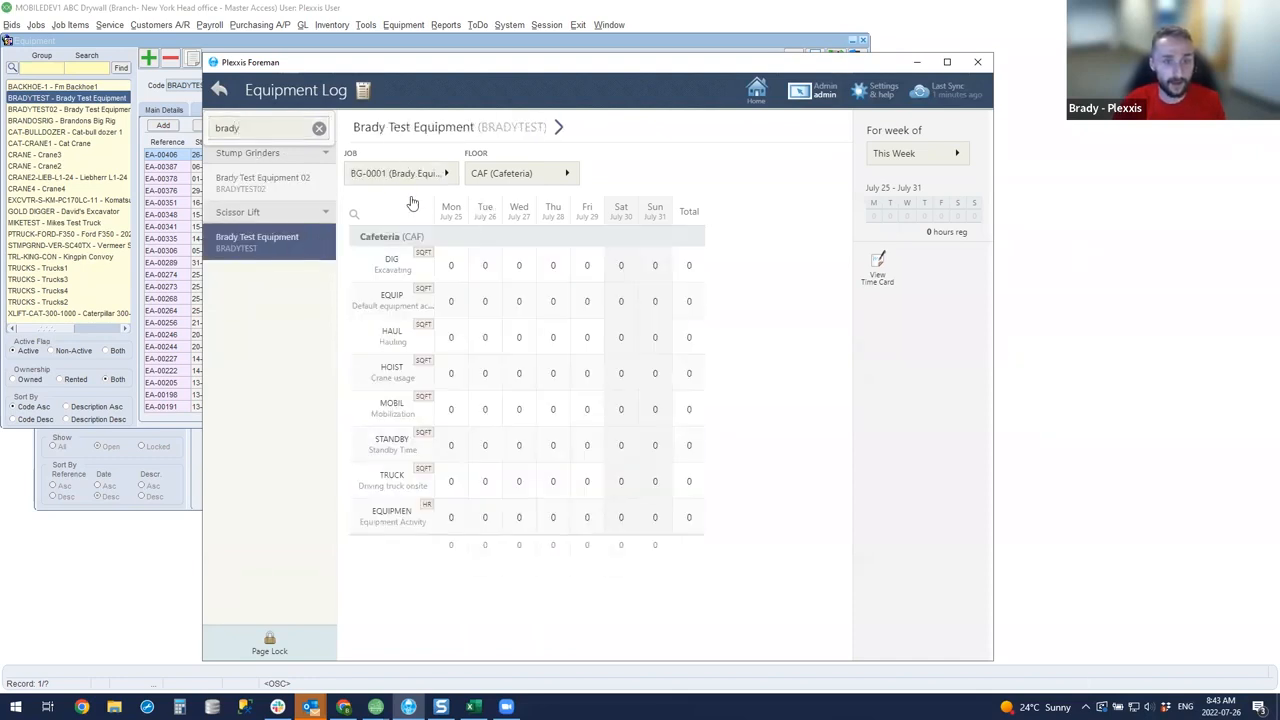
pyautogui.click(440, 178)
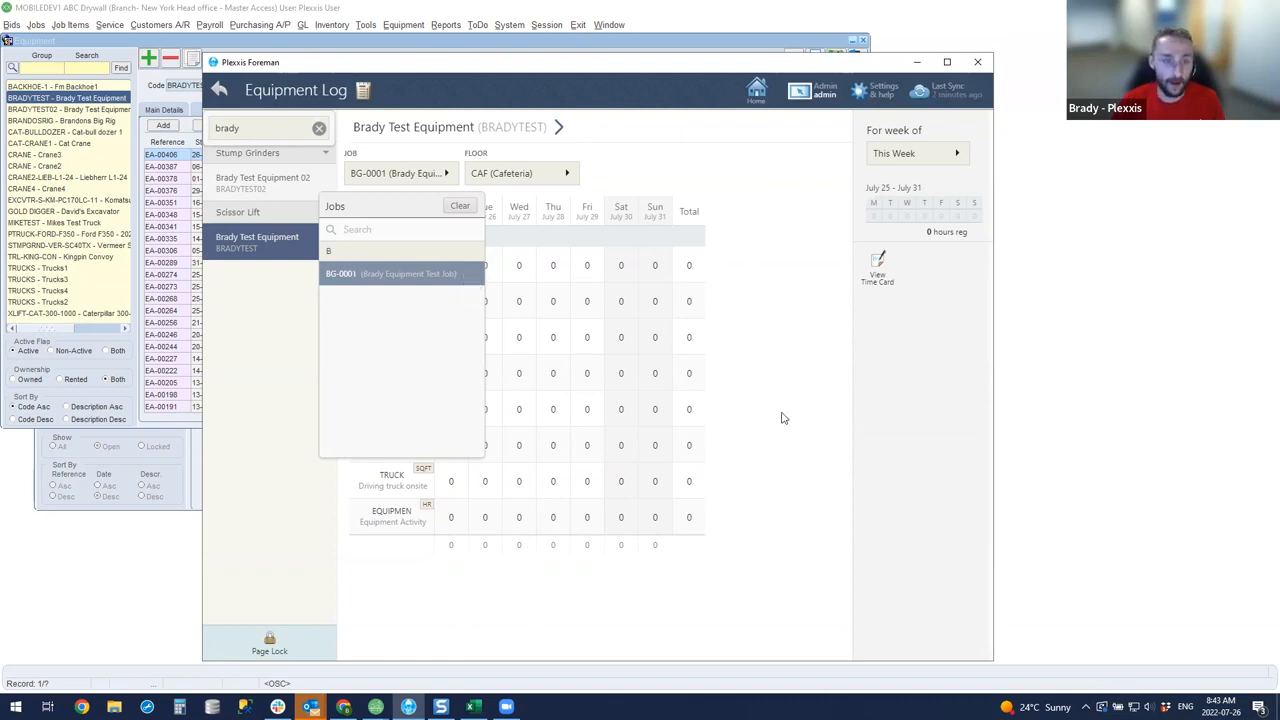
pyautogui.click(910, 402)
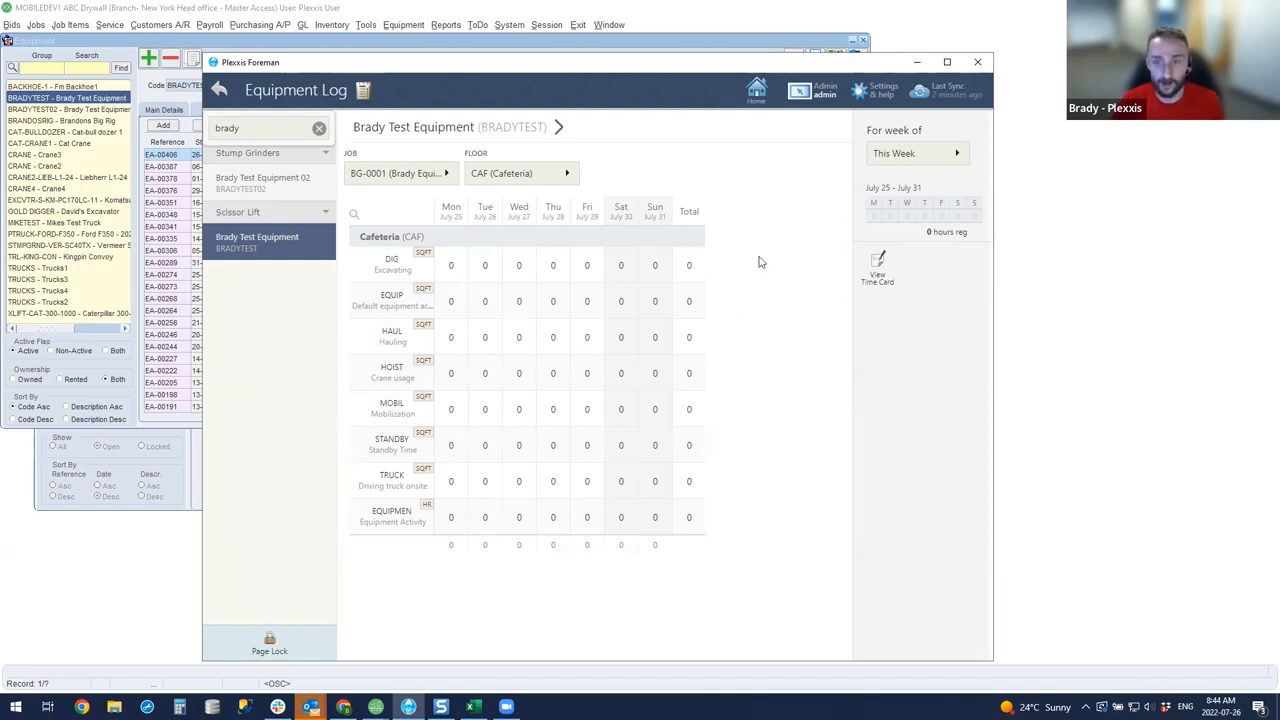
# Step: Switch to the main Plexxis application, open equipment log EL-00009 and examine its BRADYTEST02 time entries and hourly rate fields
pyautogui.click(1060, 236)
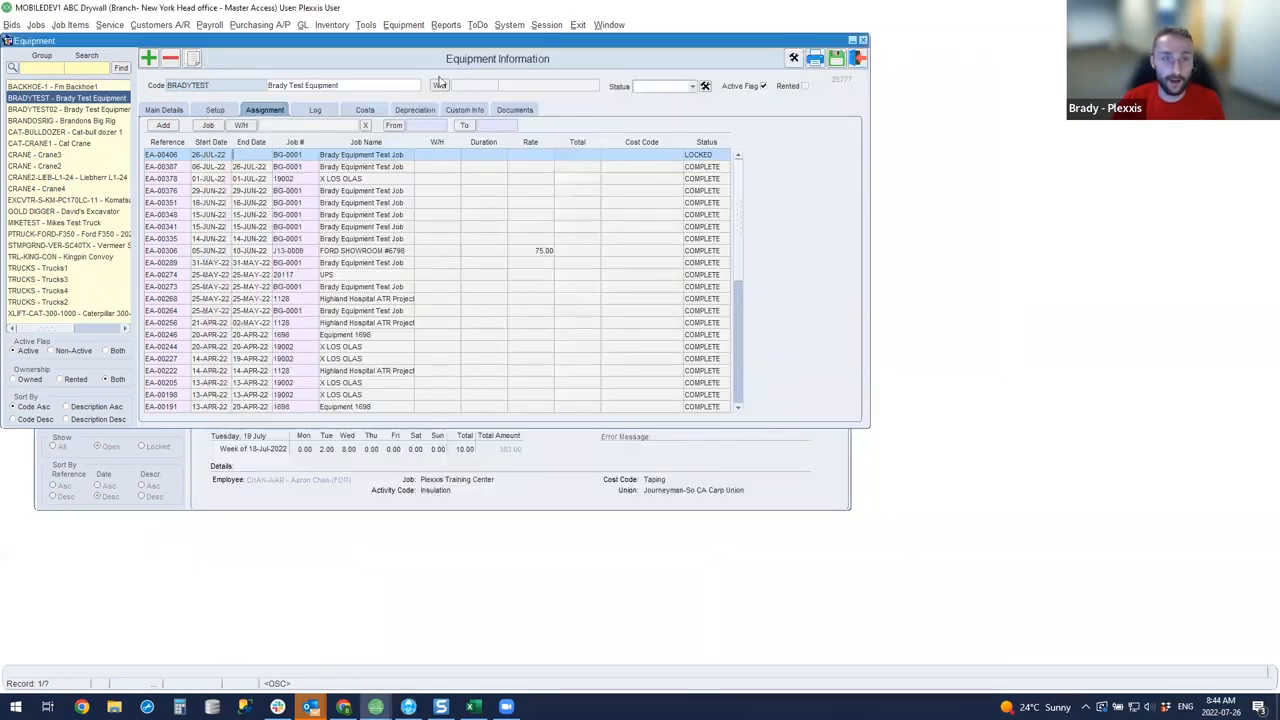
pyautogui.click(403, 24)
pyautogui.click(423, 142)
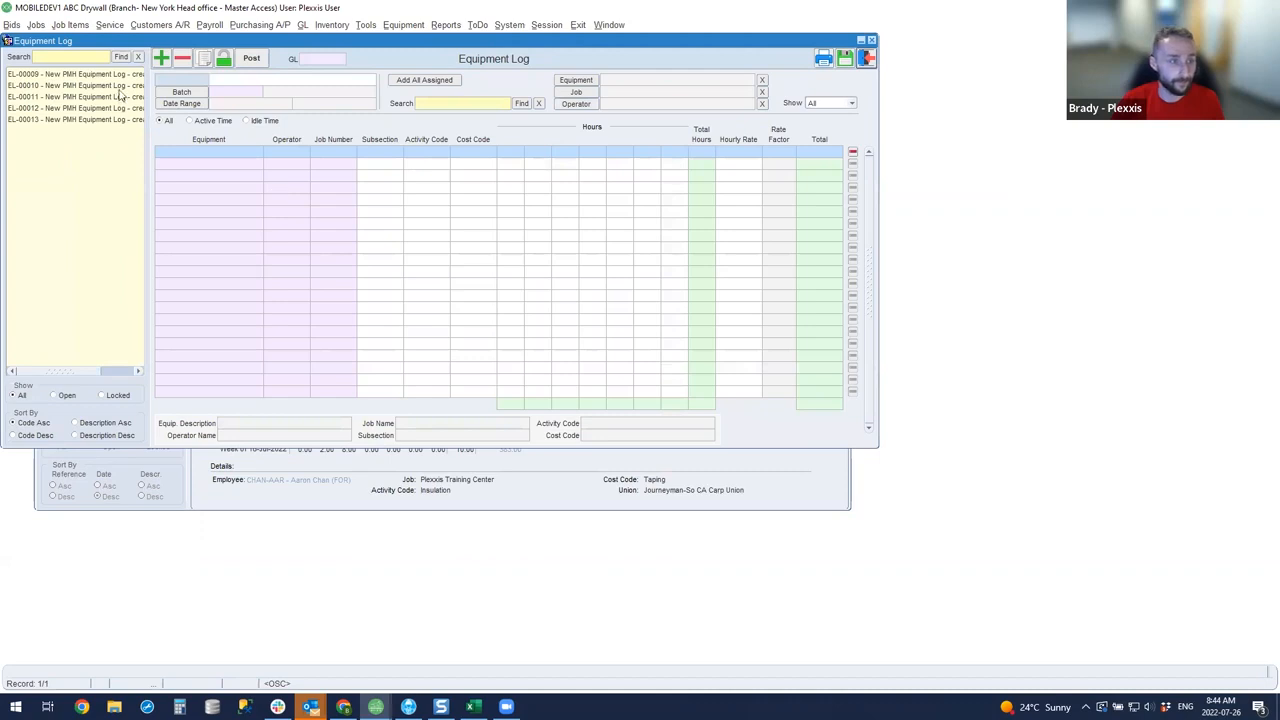
pyautogui.click(120, 76)
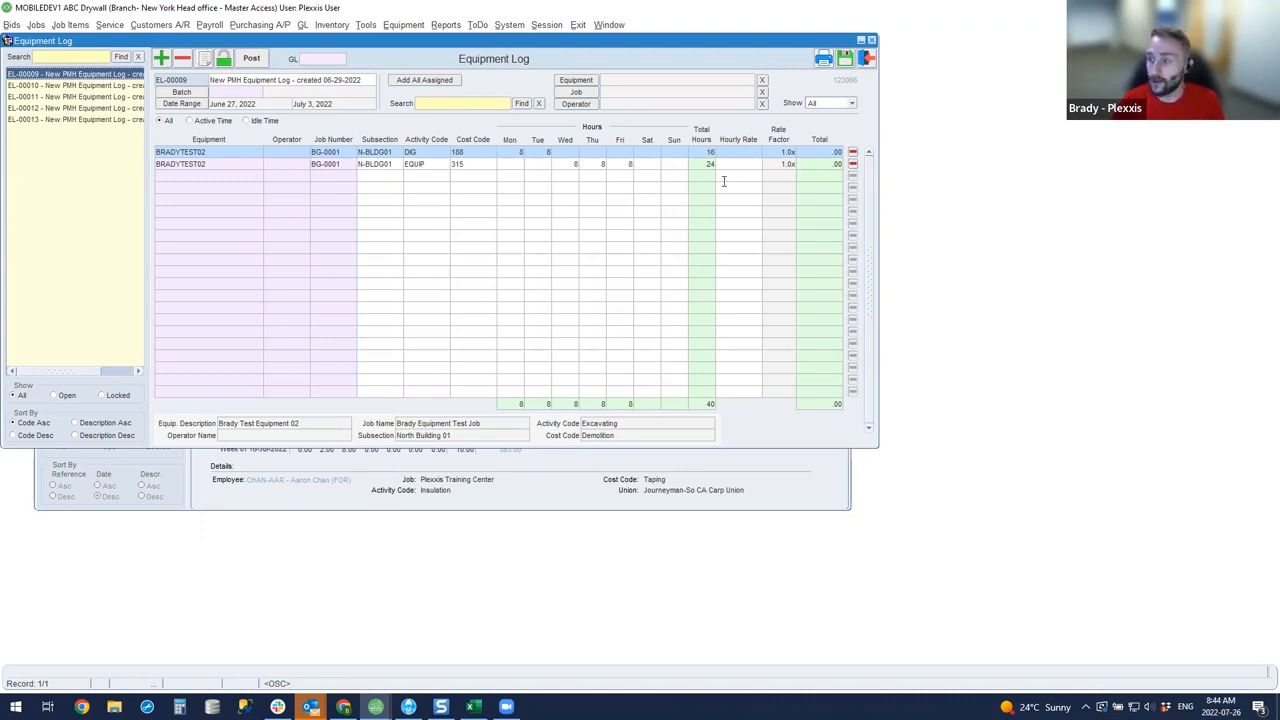
pyautogui.click(736, 166)
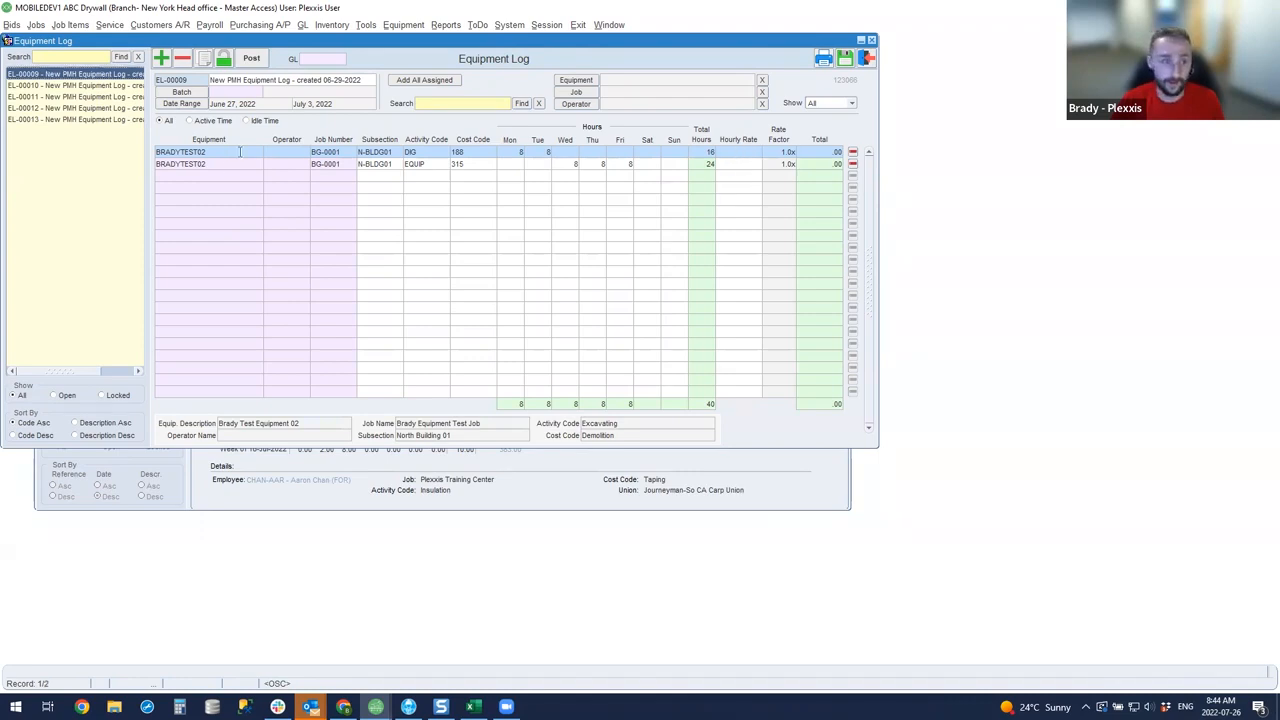
pyautogui.click(178, 152)
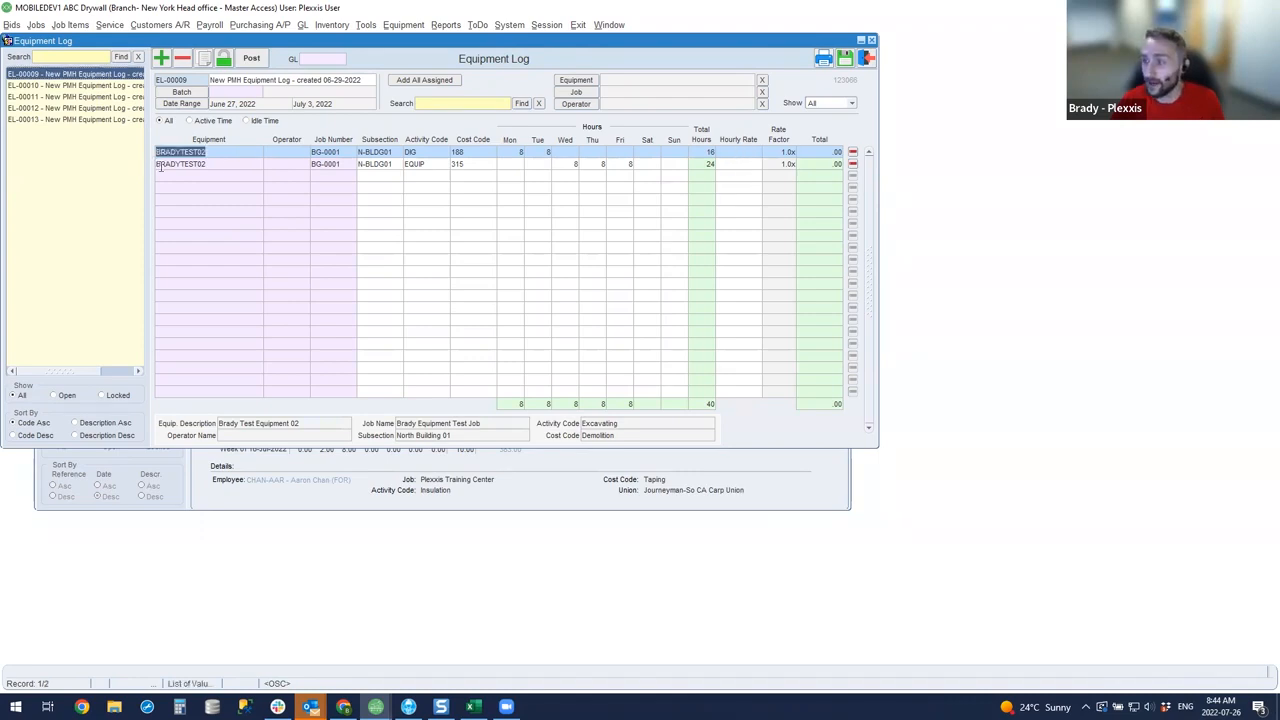